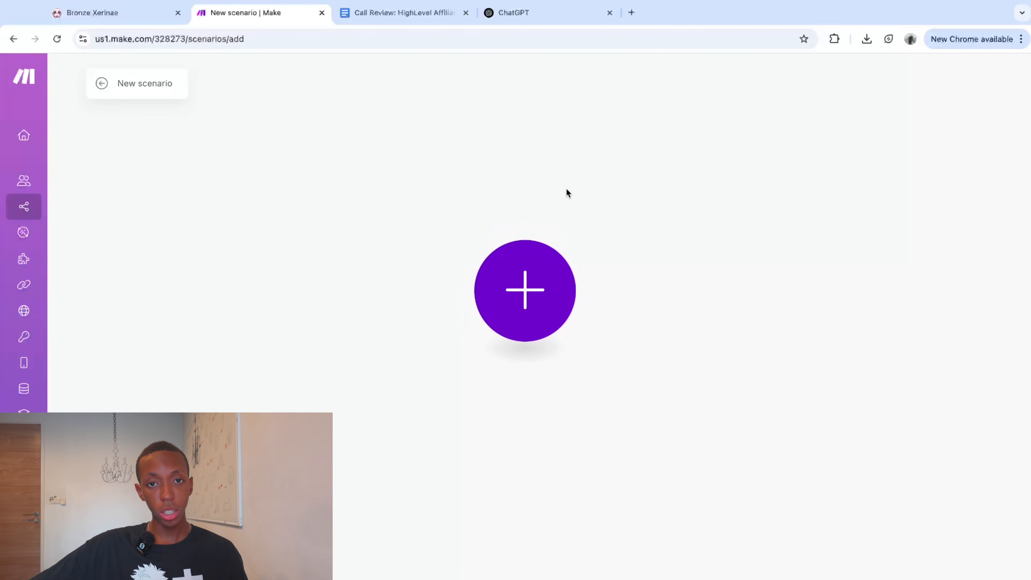
Step: Open the app list for the scenario's first module and search it for "fireflies"
left_click(532, 274)
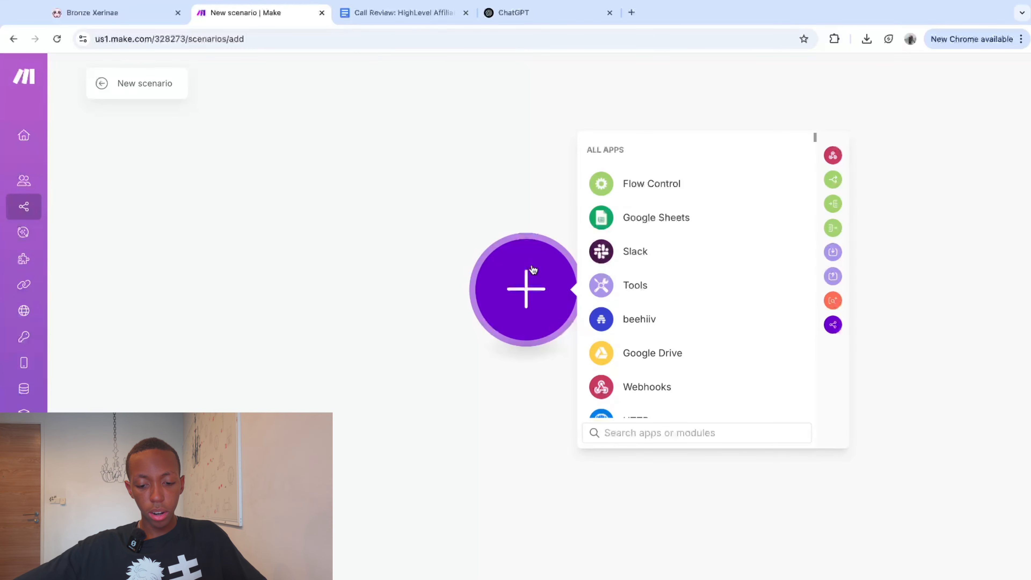
type("fireflies")
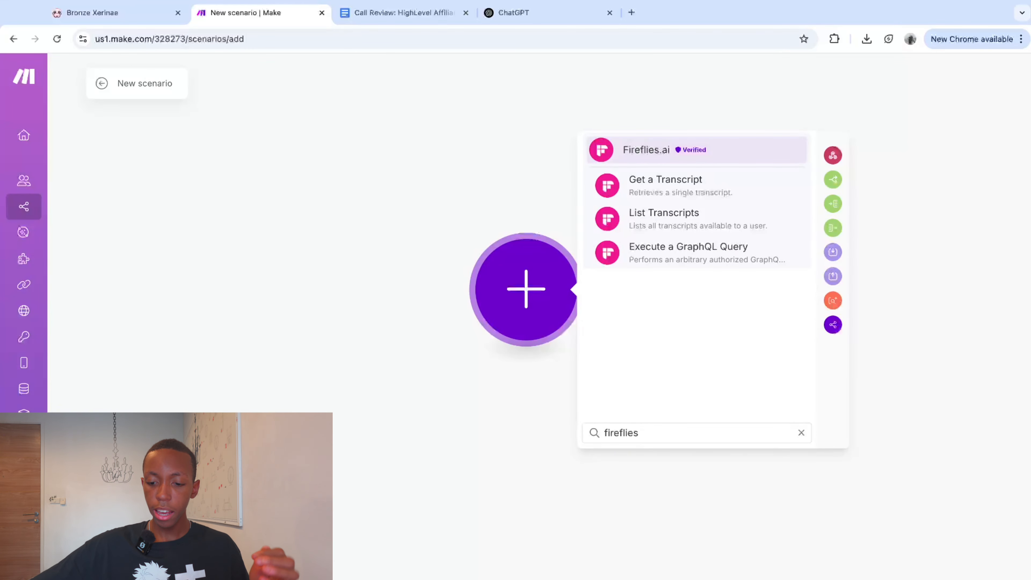
key("BackSpace")
key("BackSpace")
key("BackSpace")
key("BackSpace")
key("BackSpace")
key("BackSpace")
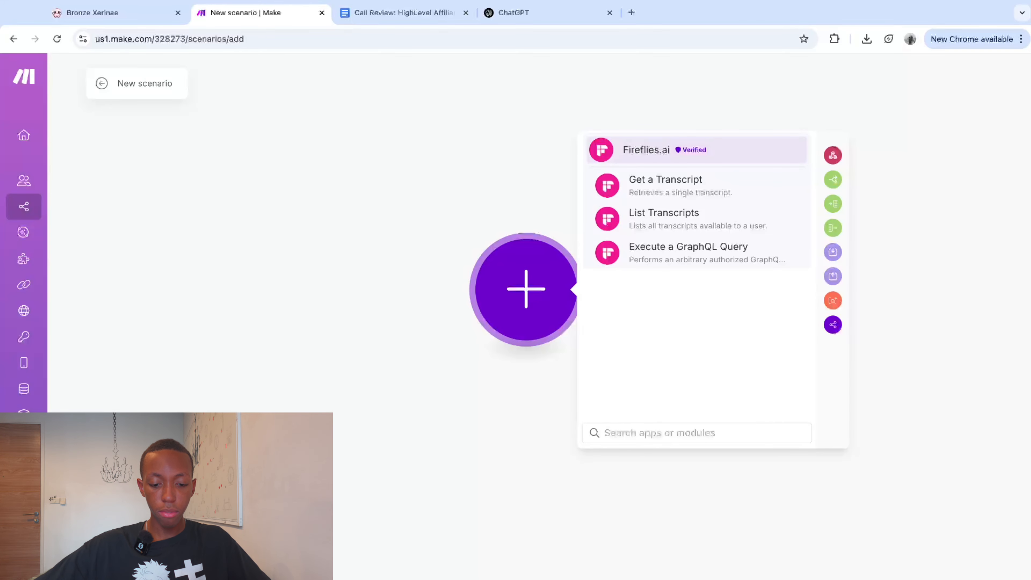
Step: Search the app list for "fathom" and clear the search
type("fathom")
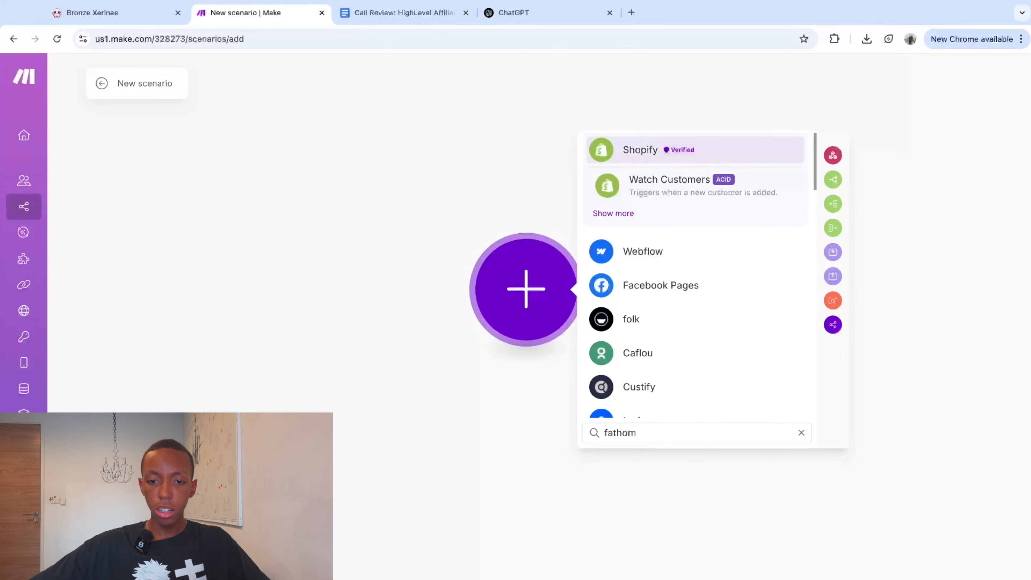
key("BackSpace")
type("m")
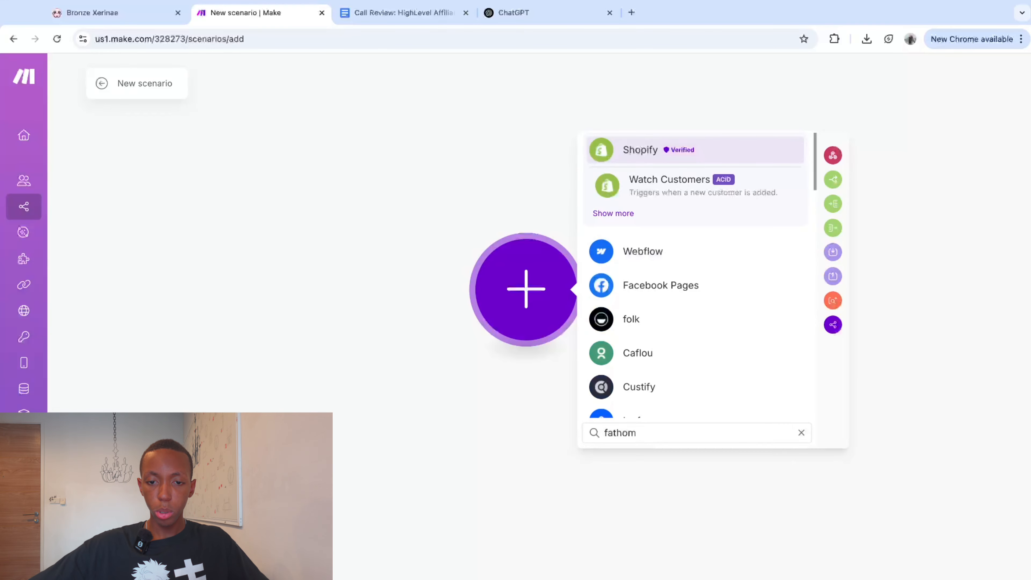
key("BackSpace")
key("BackSpace")
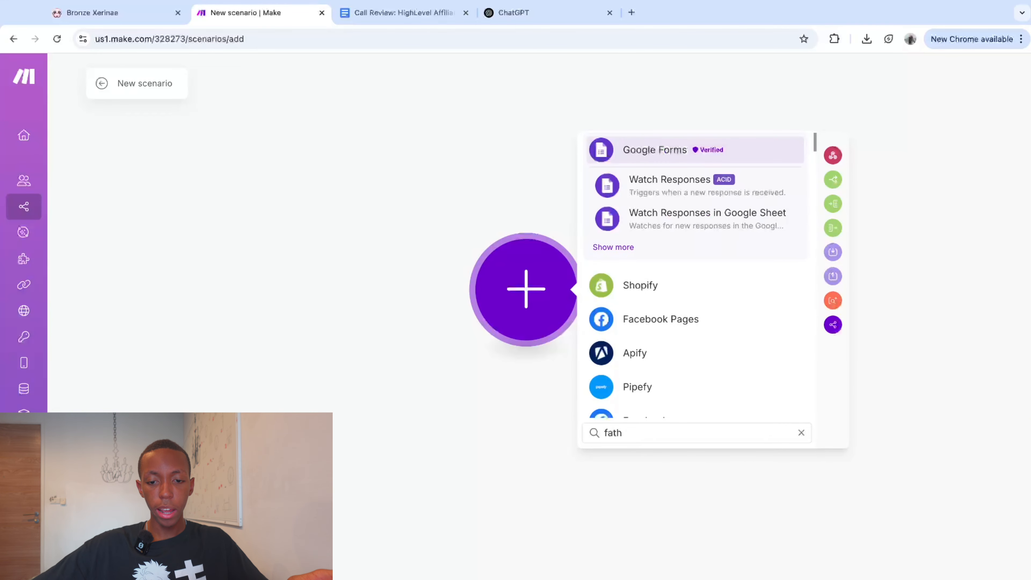
key("BackSpace")
key("BackSpace")
key("BackSpace")
key("BackSpace")
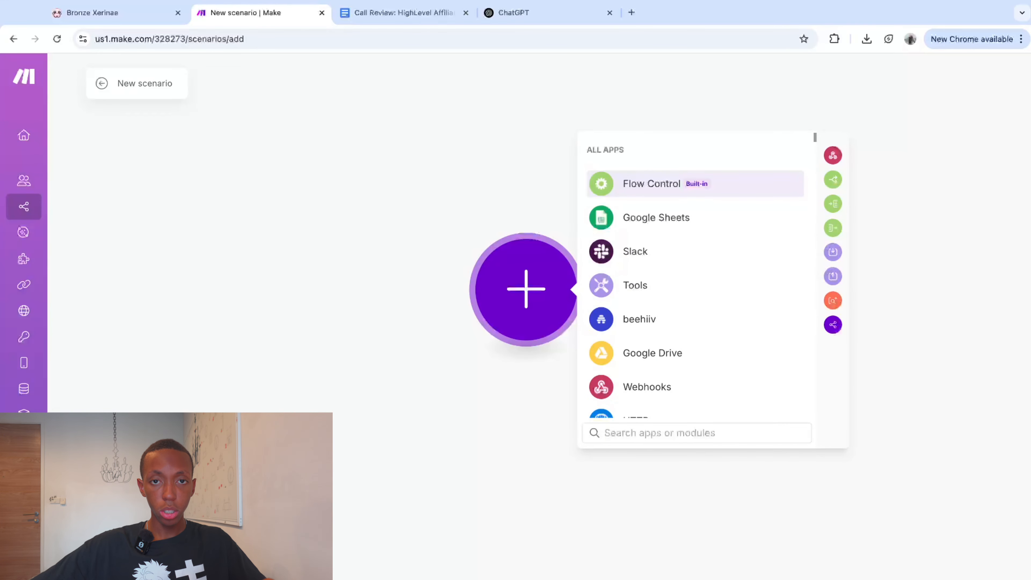
Step: Find Fireflies.ai in the app list and add its Get a Transcript module as the scenario's first module
type("fir")
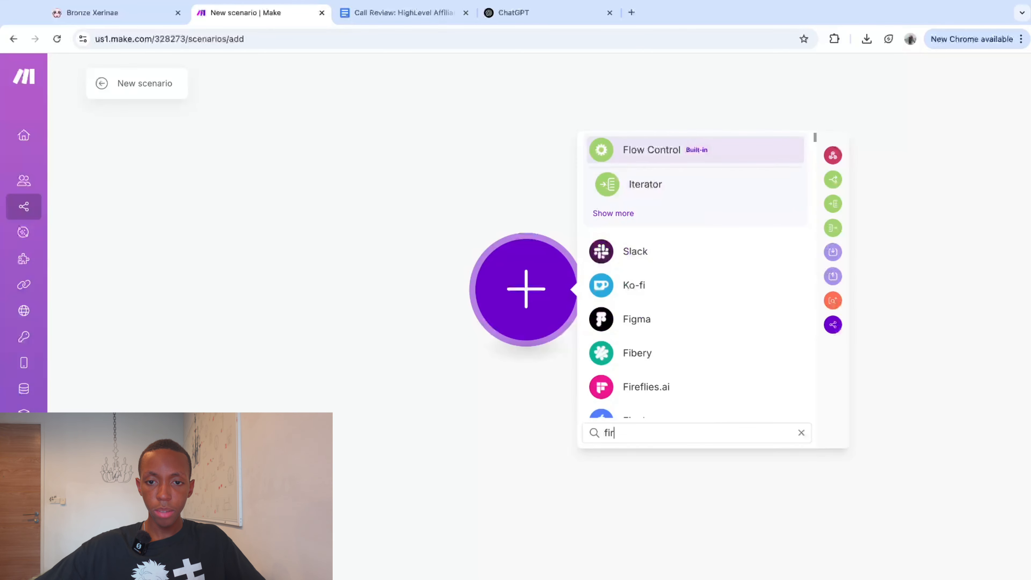
type("efli")
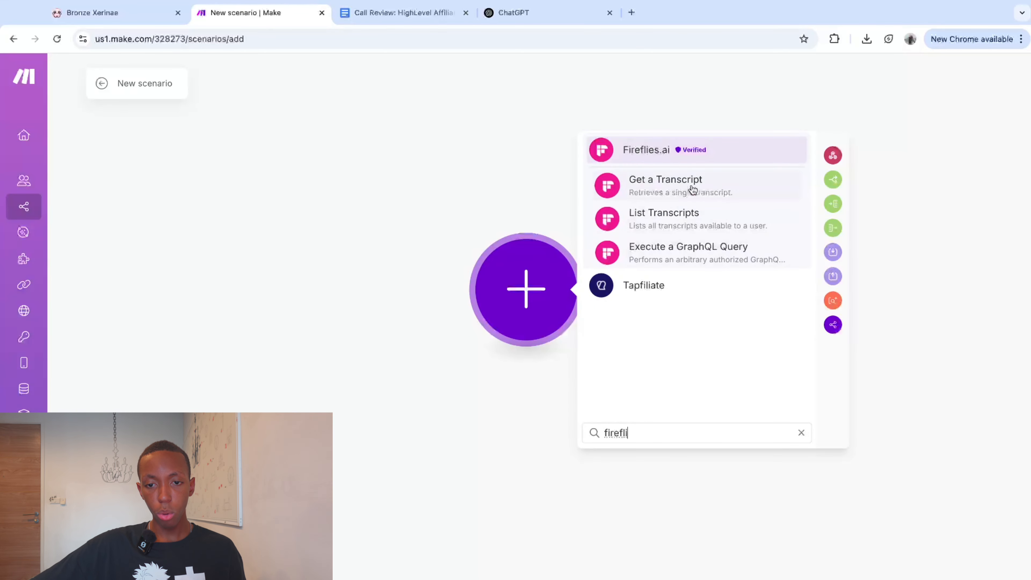
left_click(665, 183)
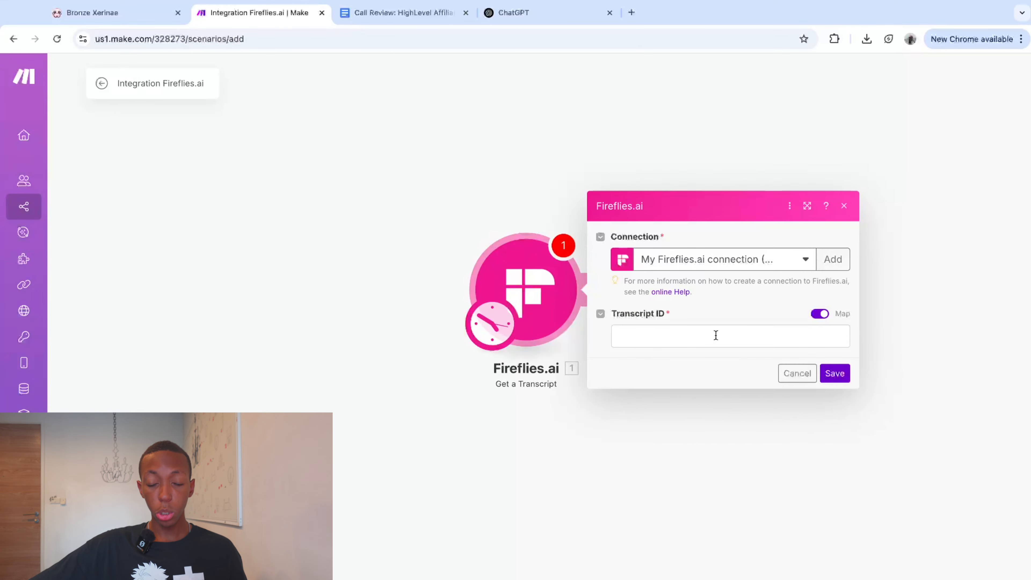
Step: Turn off mapping for the Transcript ID, choose the first HighLevel Affiliate Team transcript, and save the Fireflies.ai module
left_click(816, 317)
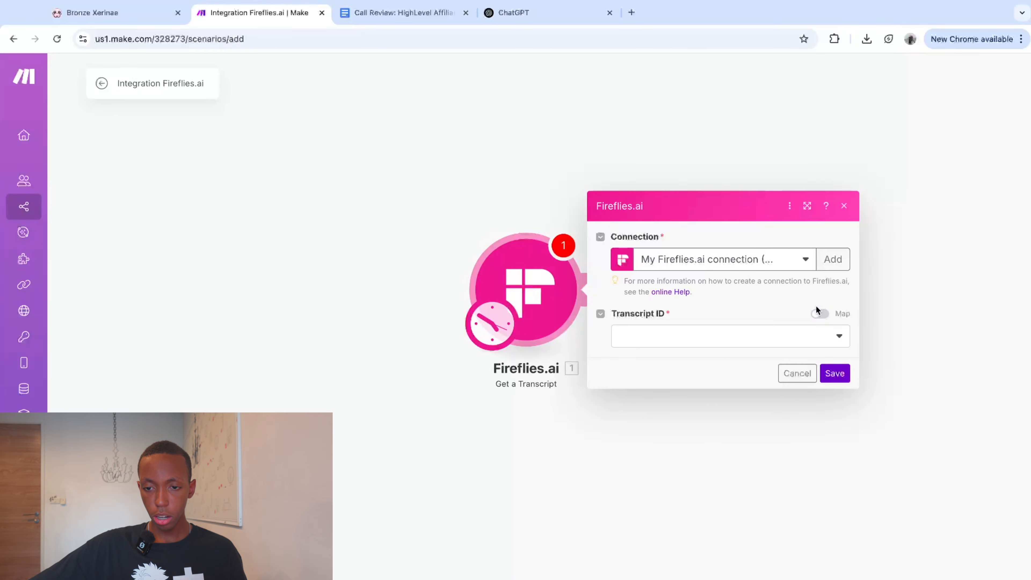
left_click(825, 340)
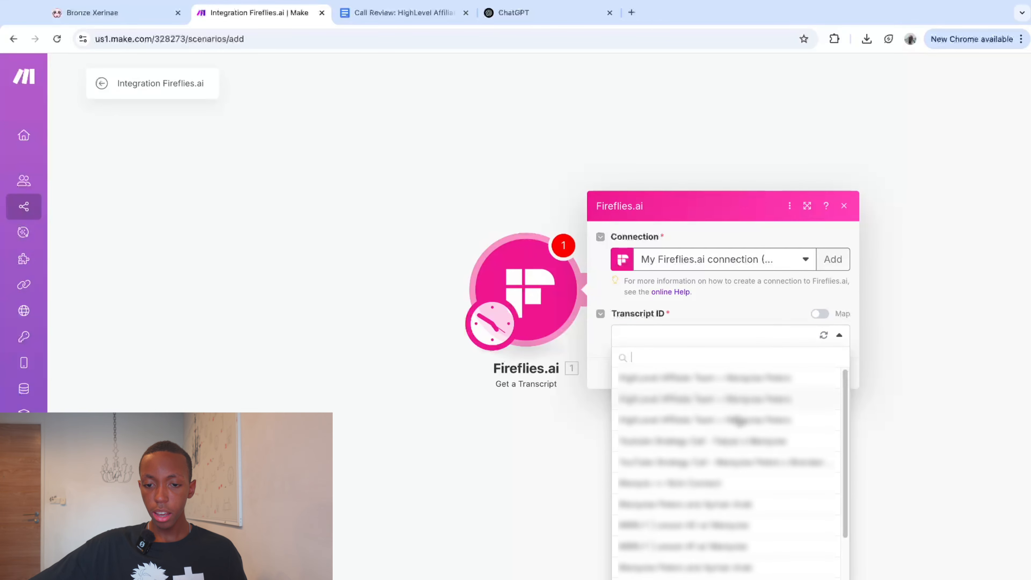
left_click(744, 379)
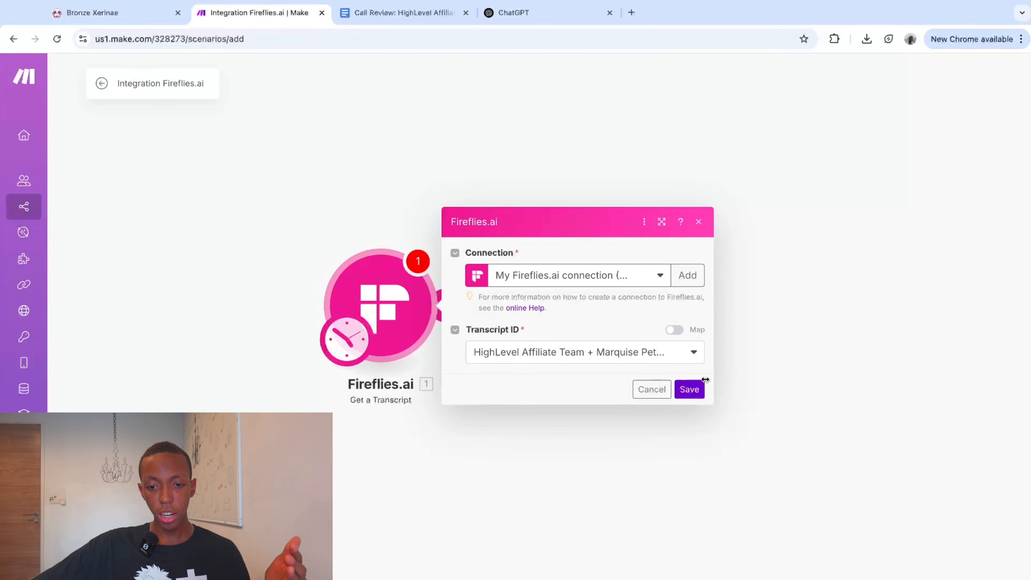
left_click(689, 389)
Step: Add an HTTP Make a request module after the Fireflies.ai module and open its settings
left_click_drag(552, 340, 480, 352)
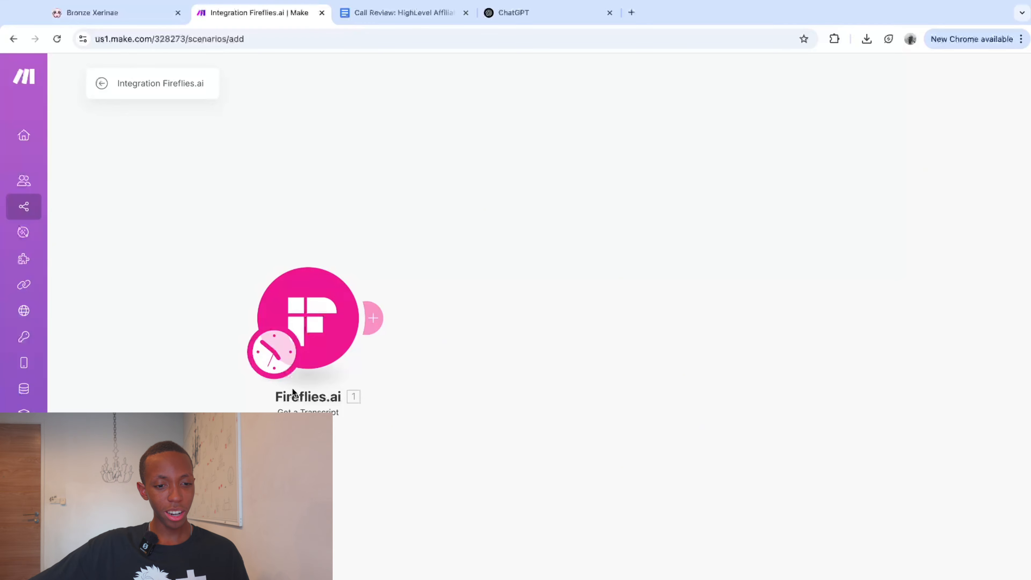
left_click_drag(465, 400, 400, 401)
left_click(312, 318)
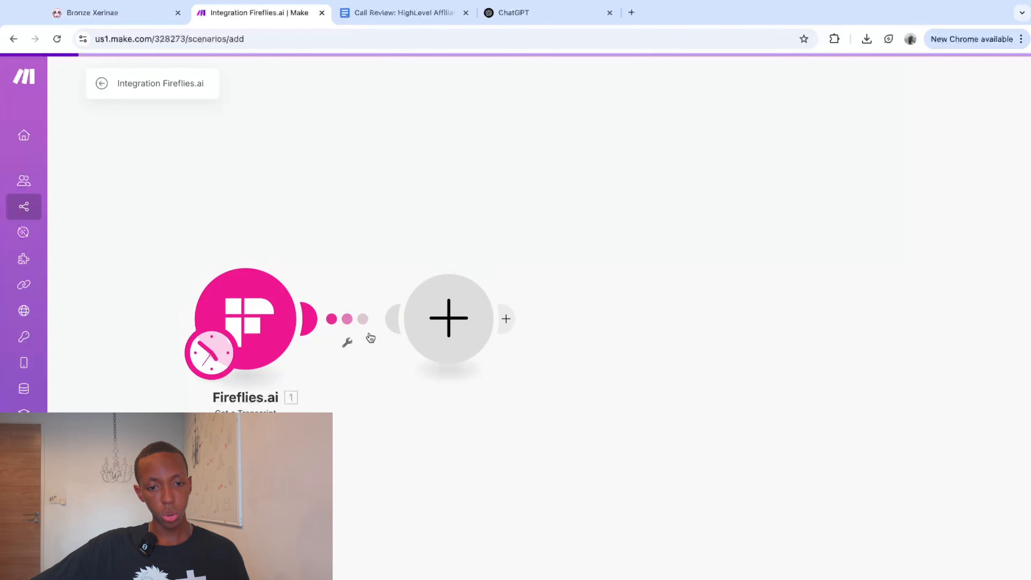
type("htt")
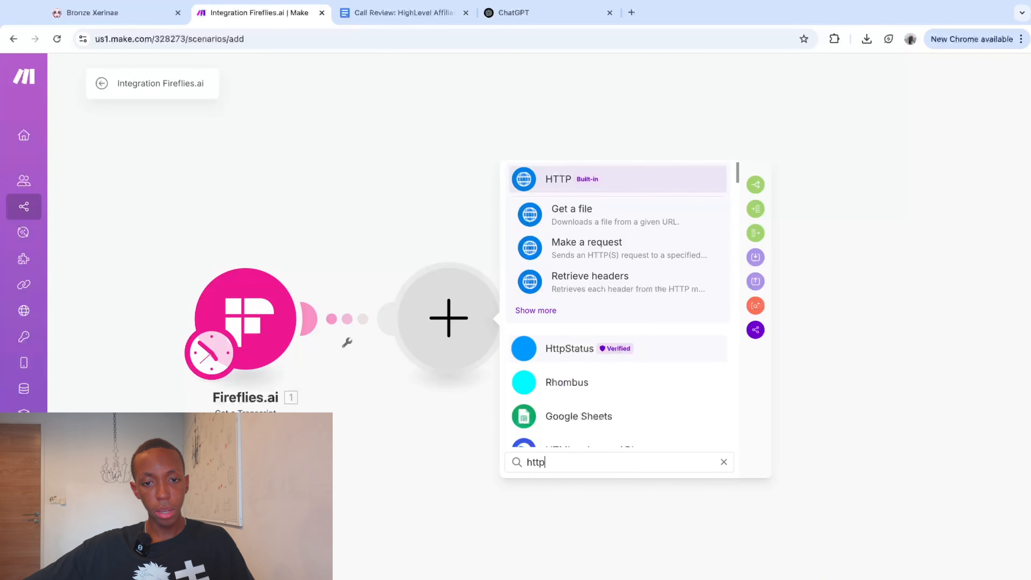
left_click(588, 248)
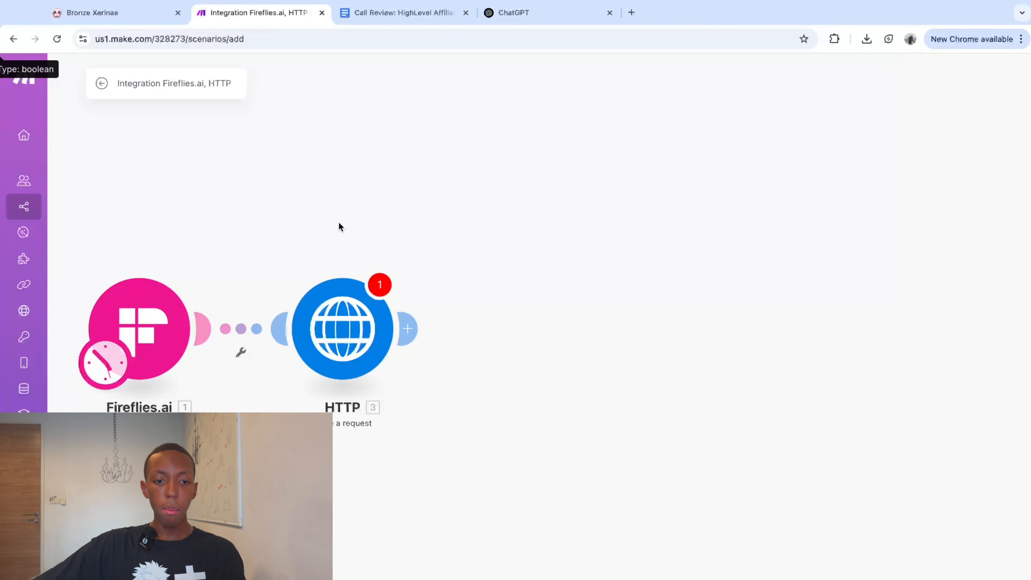
left_click(319, 304)
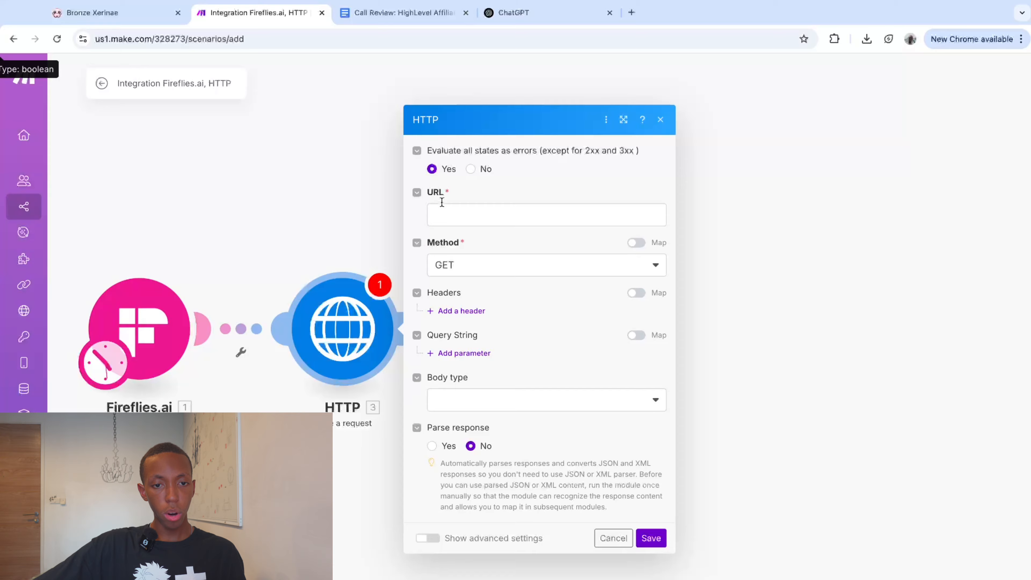
Step: Switch to Poppy AI and open the API Call Feedback board from the list of all boards
left_click(171, 15)
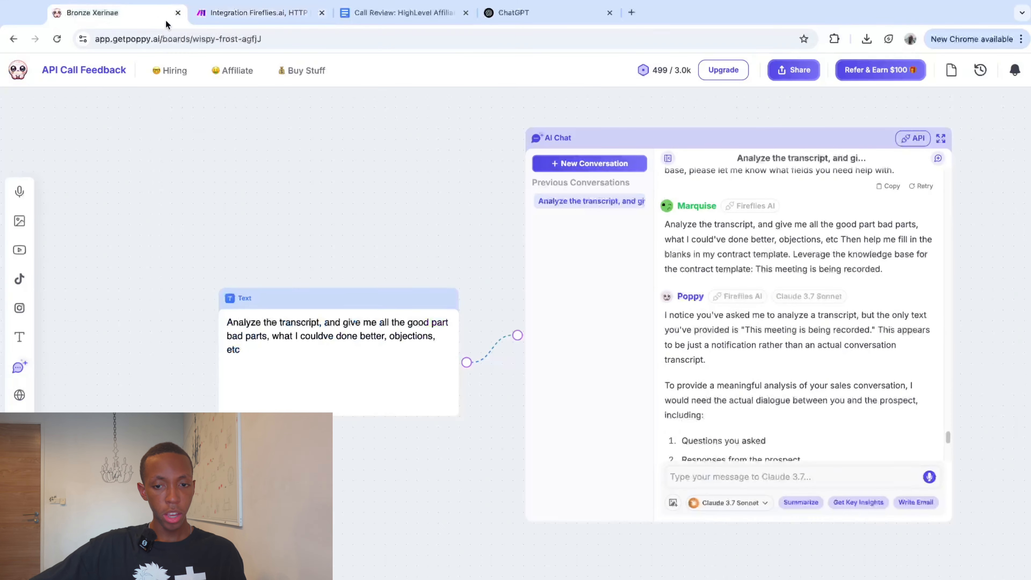
left_click_drag(434, 192, 280, 208)
scroll(351, 219, "down", 2)
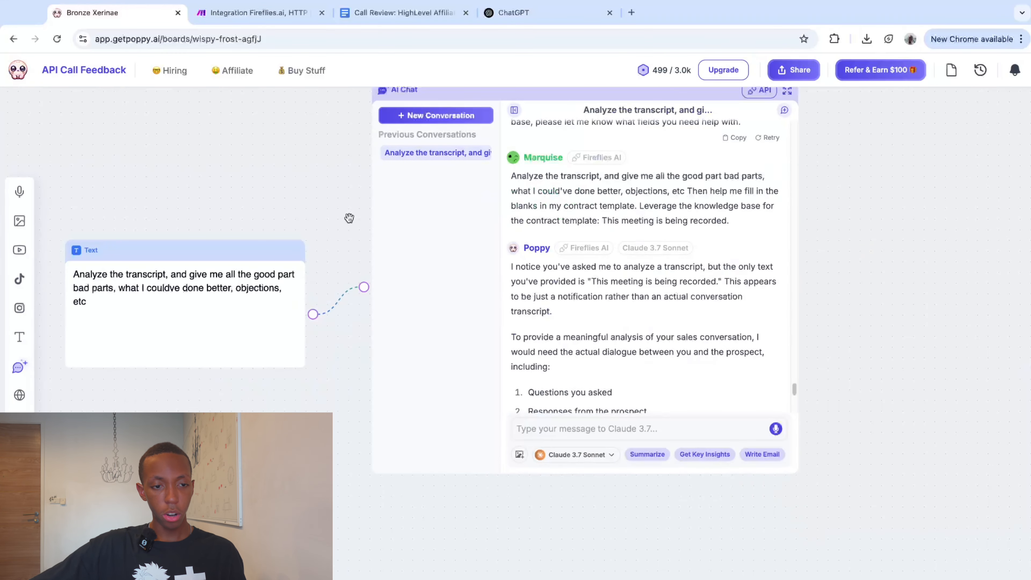
left_click_drag(349, 212, 438, 319)
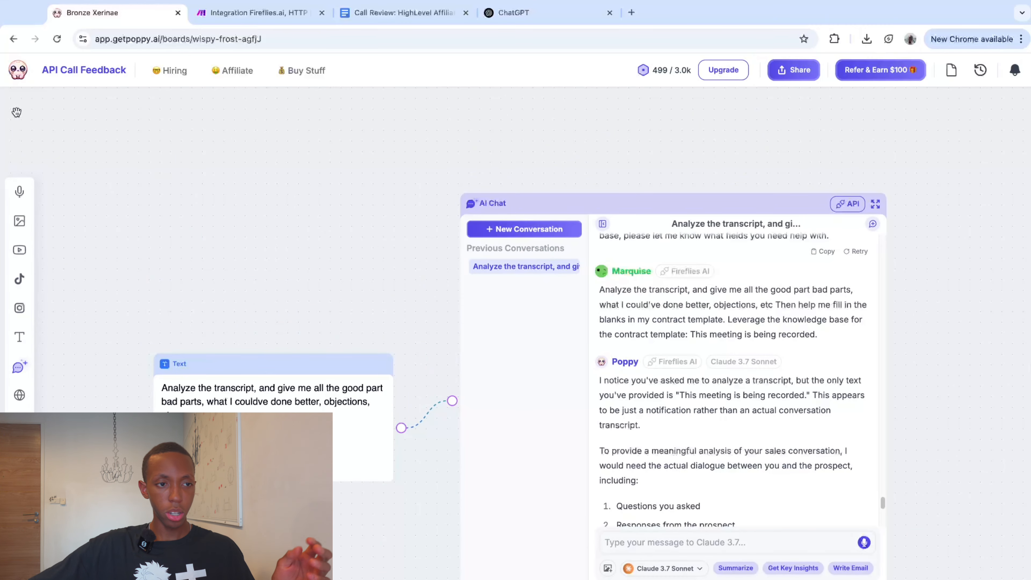
left_click(15, 70)
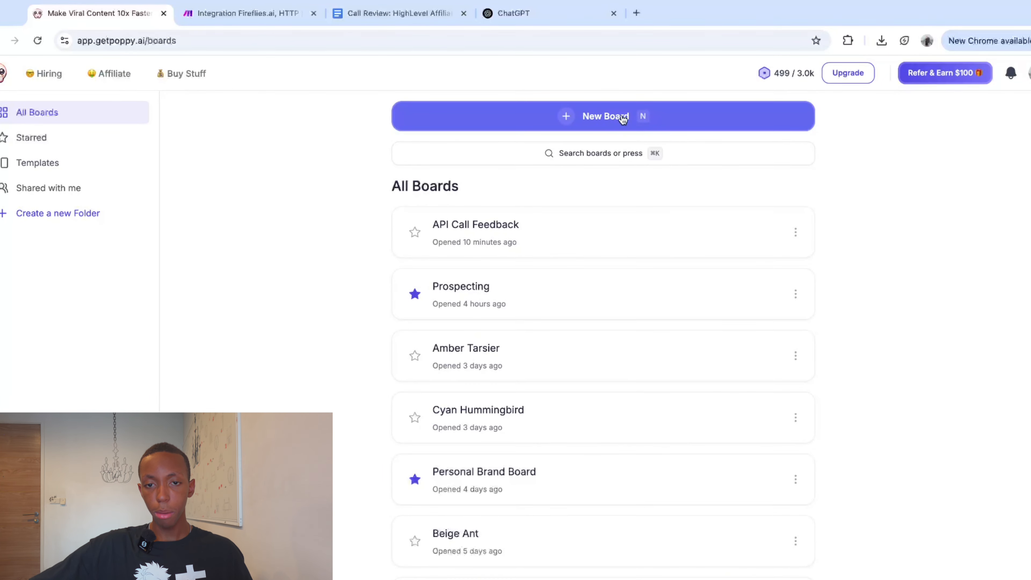
left_click(587, 219)
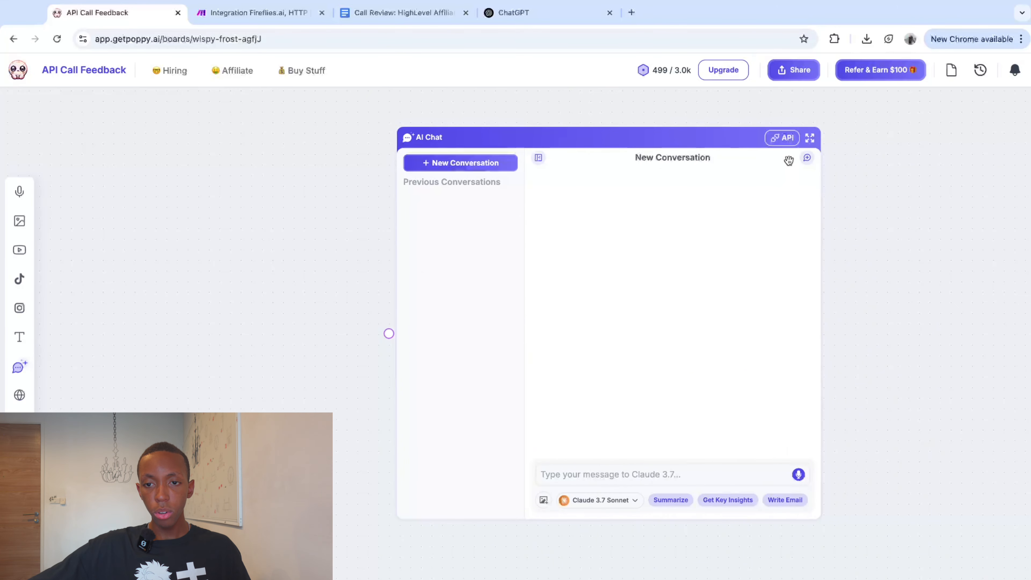
Step: Examine the AI Chat's POST API settings, including the additional options and the available conversations, and close them
left_click(786, 138)
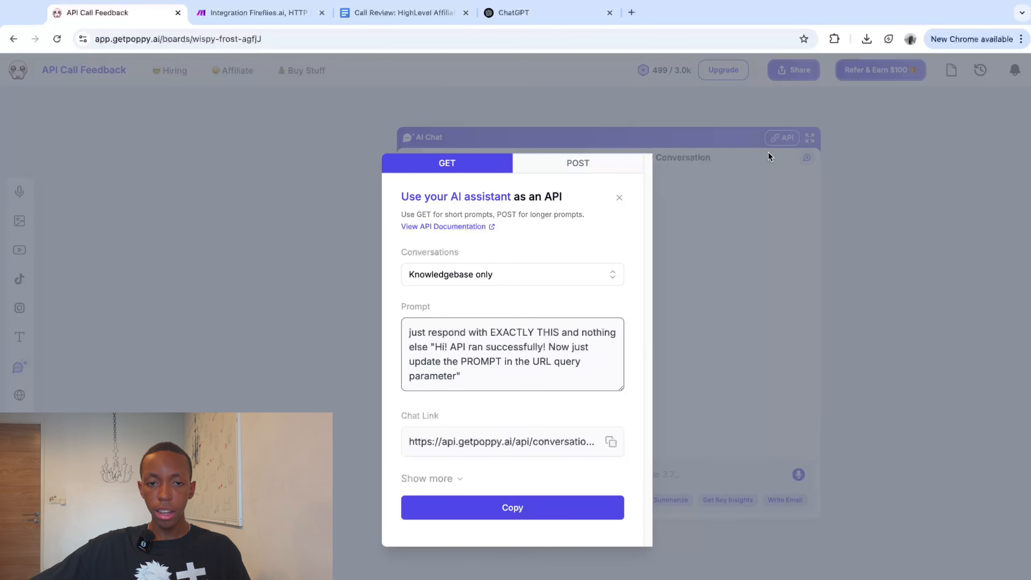
left_click(576, 164)
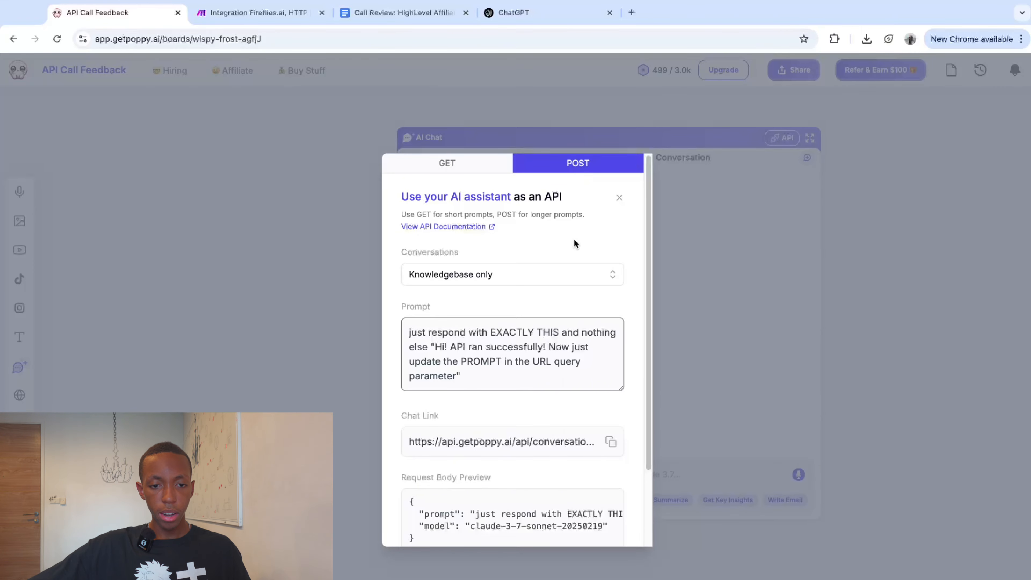
scroll(564, 244, "down", 1)
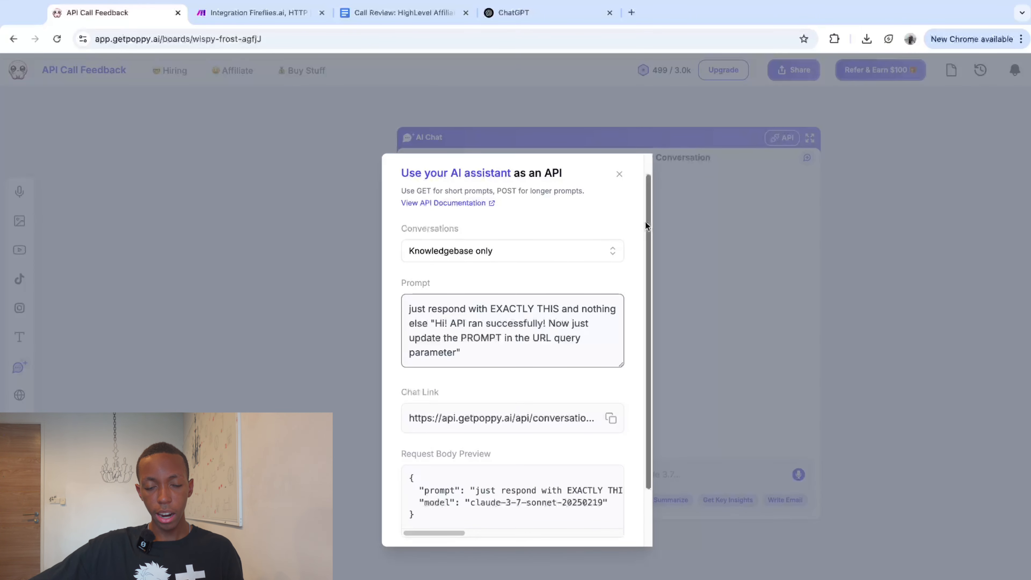
scroll(641, 346, "down", 3)
left_click(460, 490)
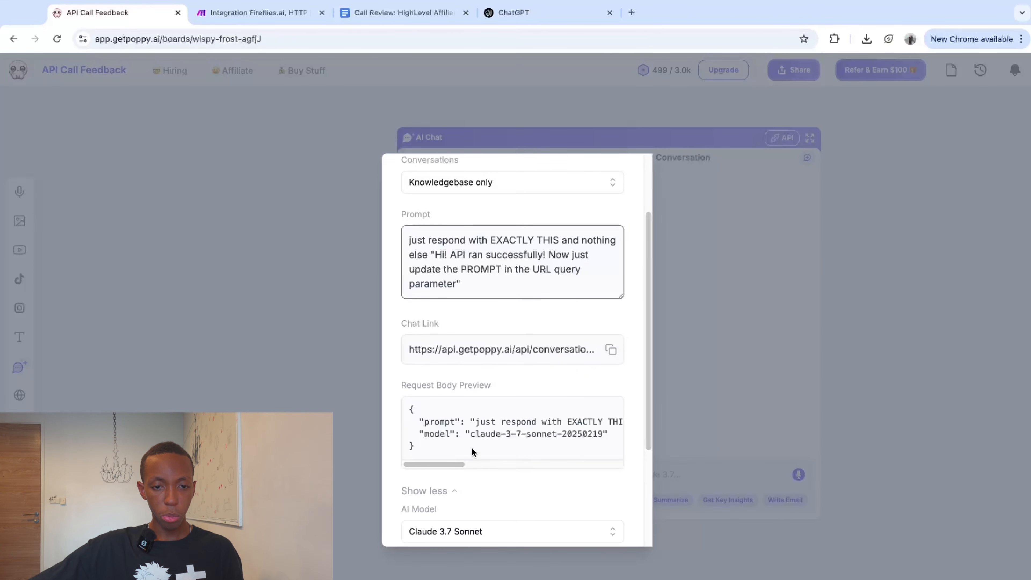
scroll(471, 447, "up", 1)
left_click(524, 186)
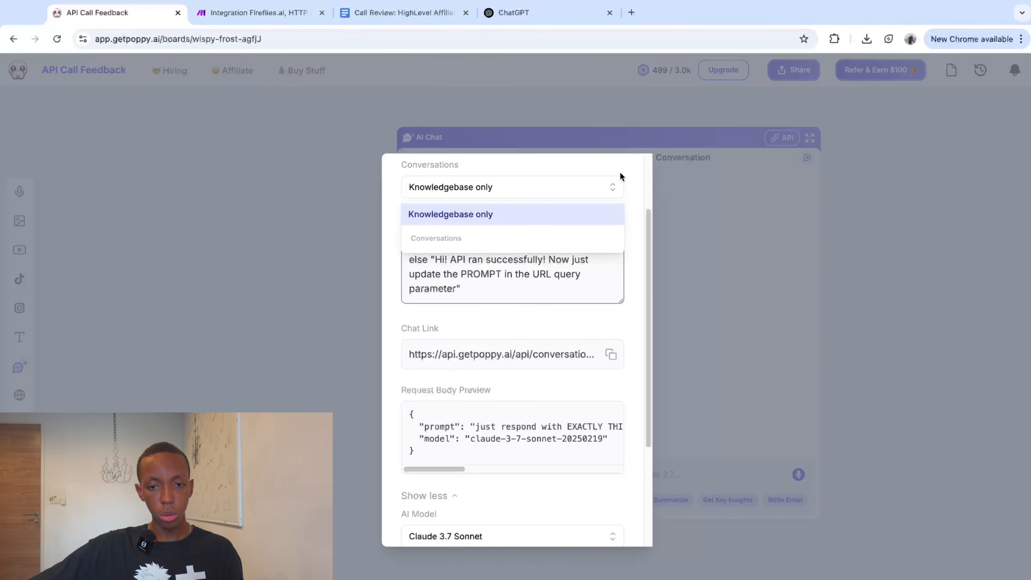
left_click(703, 164)
left_click(703, 164)
Step: Start a conversation in the board's AI Chat by sending the message "hi"
left_click(622, 477)
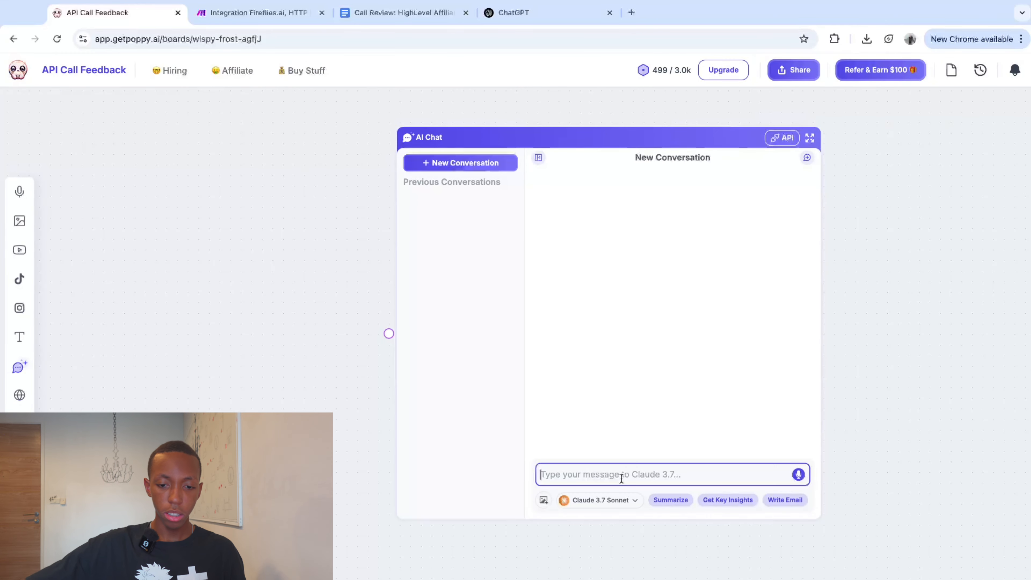
type("hi")
key("Return")
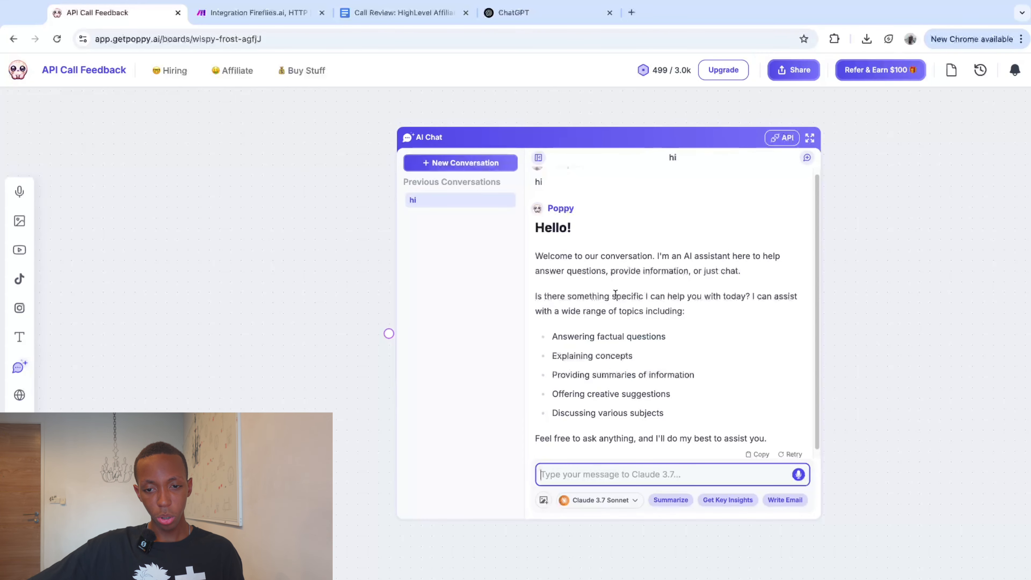
Step: Open the AI Chat's POST API settings for the "hi" conversation and copy the chat link
left_click(787, 137)
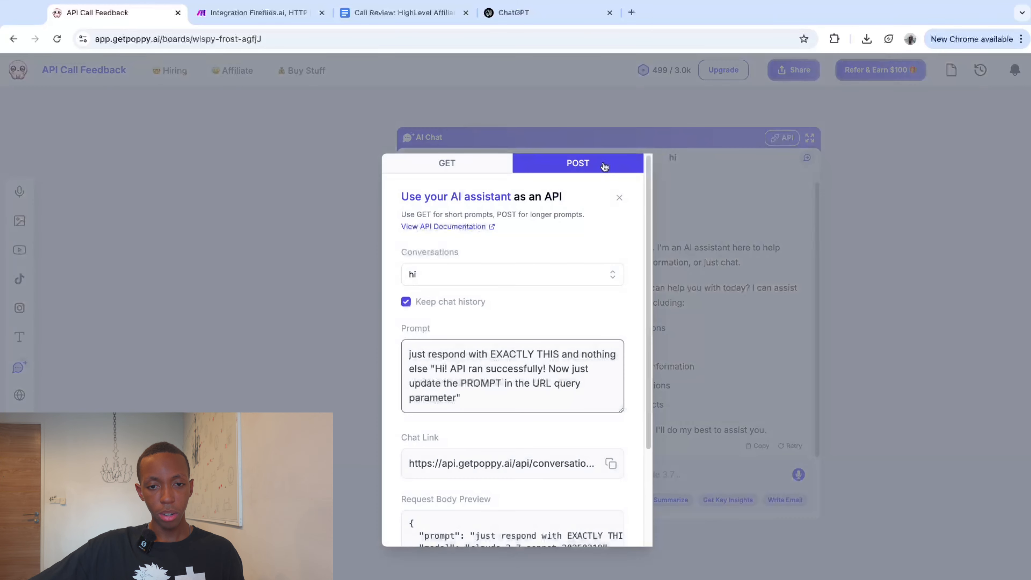
scroll(566, 184, "down", 3)
scroll(544, 300, "up", 3)
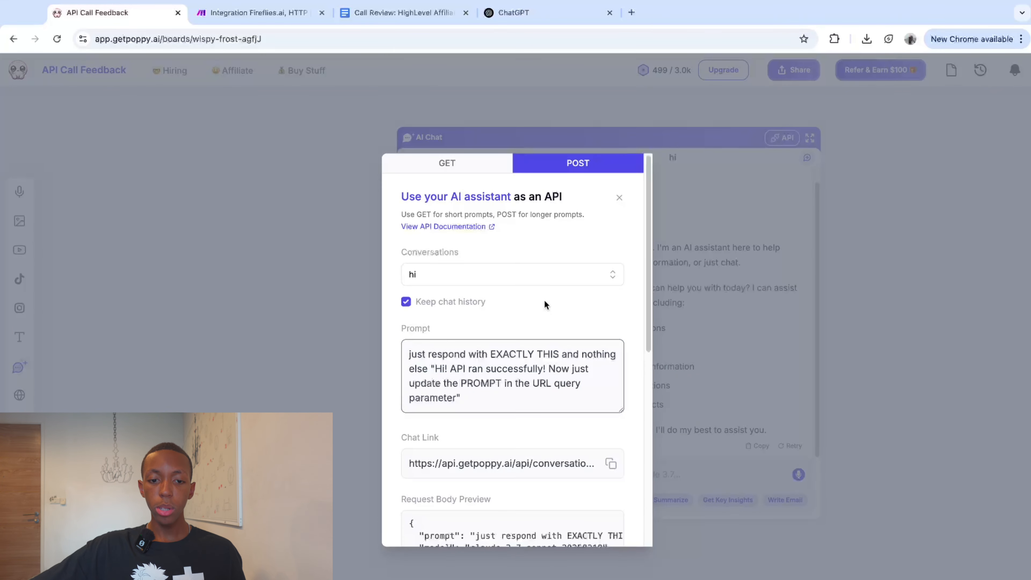
left_click(610, 464)
left_click(610, 464)
left_click(609, 464)
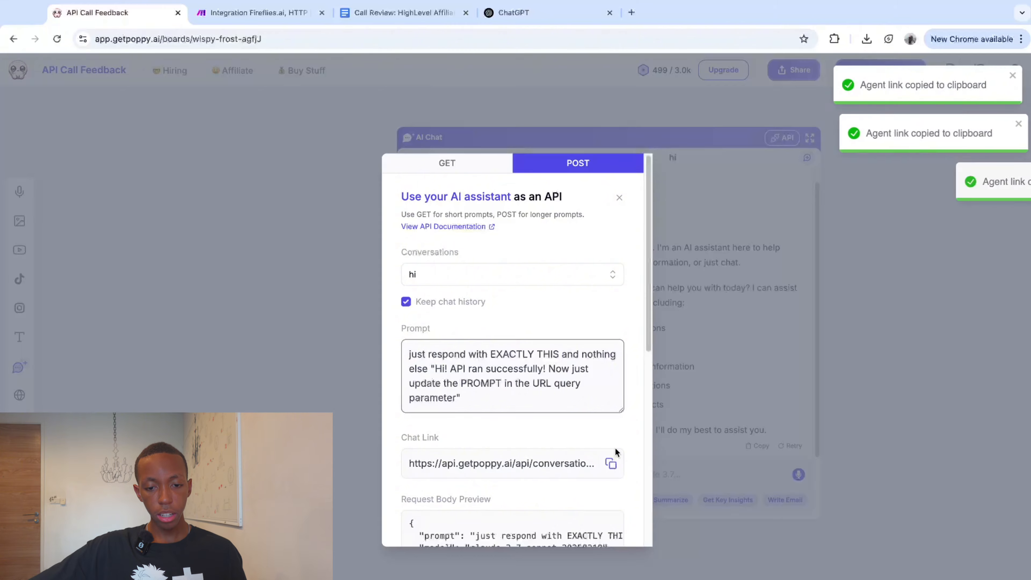
left_click(609, 464)
Step: Return to the Make scenario and paste the copied chat link, including its API key, as the HTTP request's URL
left_click(259, 13)
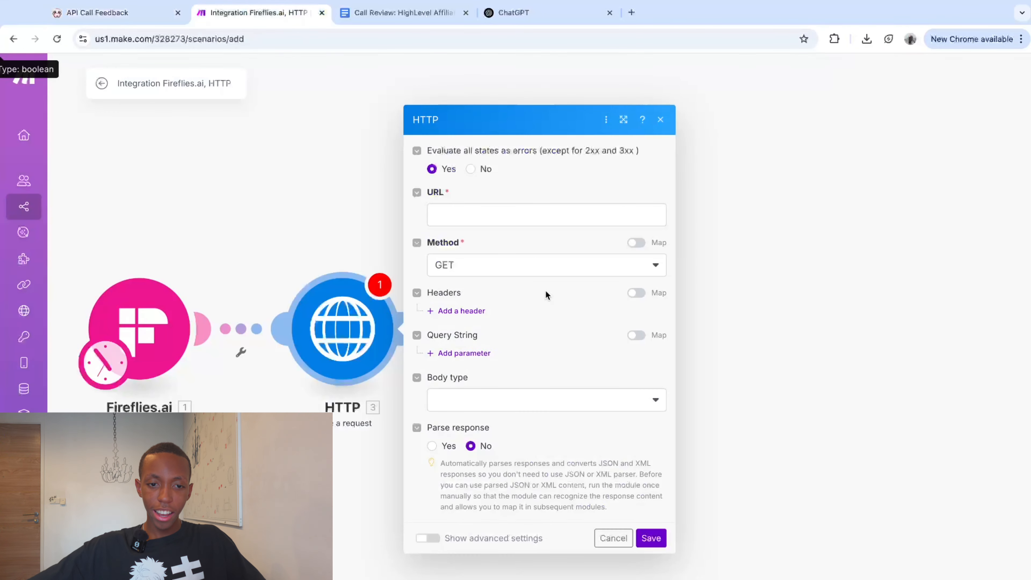
left_click(527, 219)
key("ctrl+v")
left_click(547, 196)
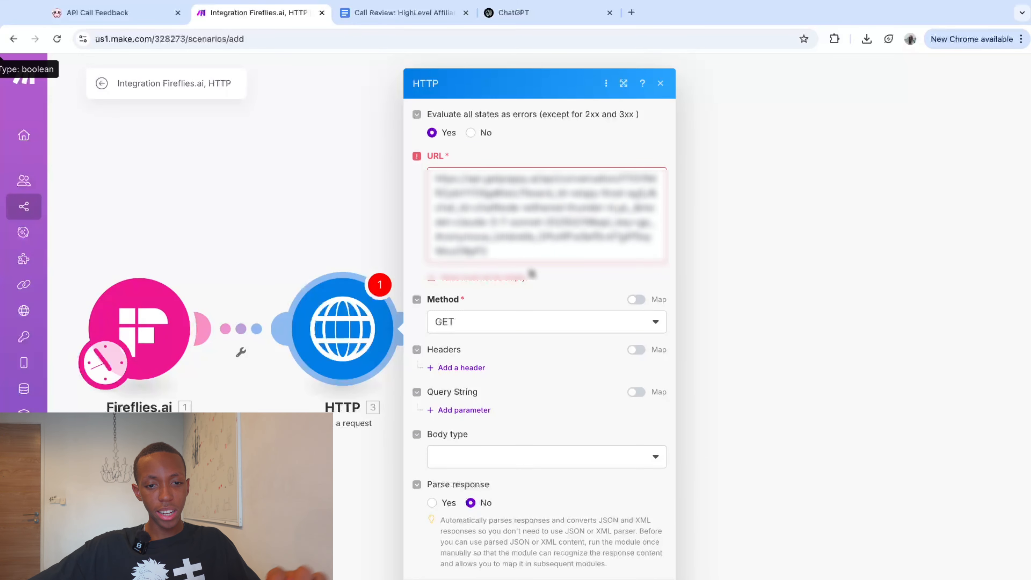
Step: Reopen the HTTP module, paste the copied chat link with its API key as the URL again, and set the method to POST
left_click(509, 247)
left_click(498, 251)
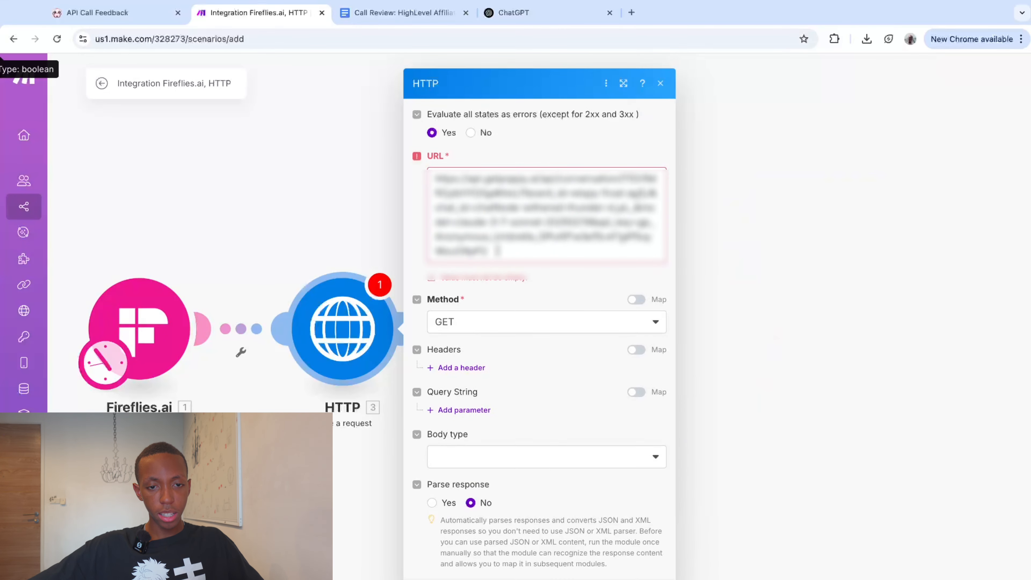
left_click(442, 185)
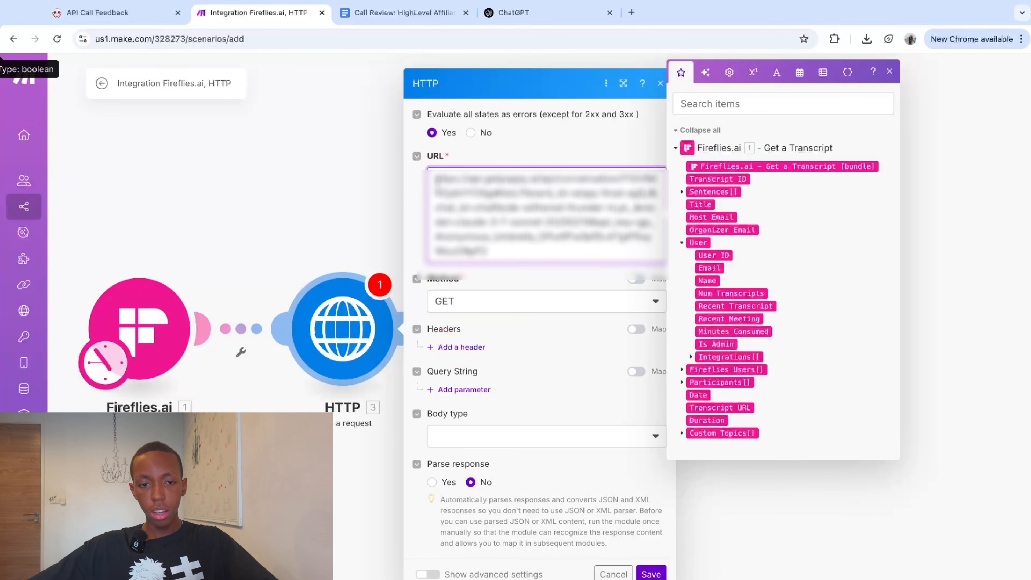
left_click(498, 271)
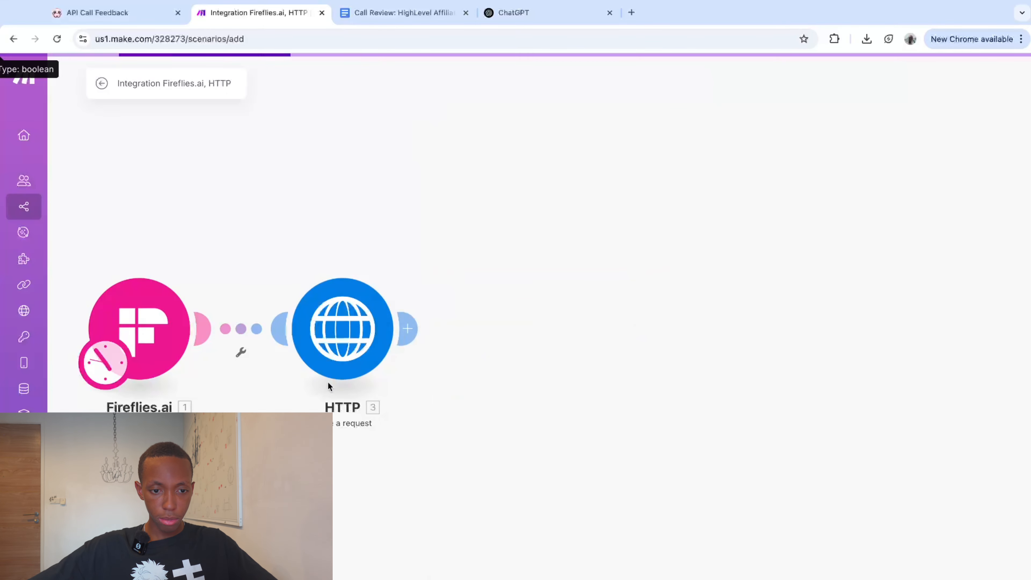
left_click(338, 355)
left_click(526, 215)
key("super+v")
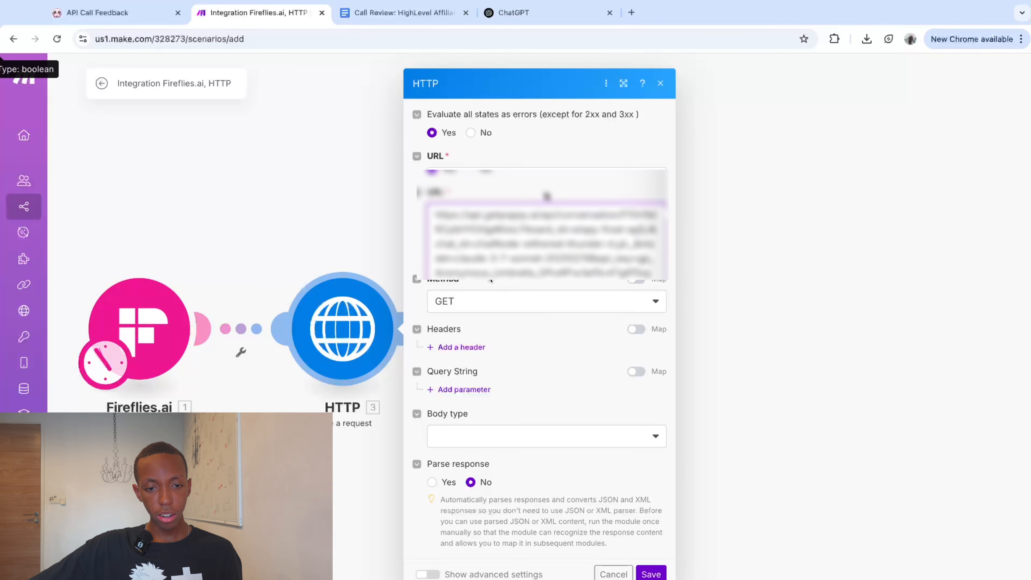
left_click(479, 303)
left_click(468, 371)
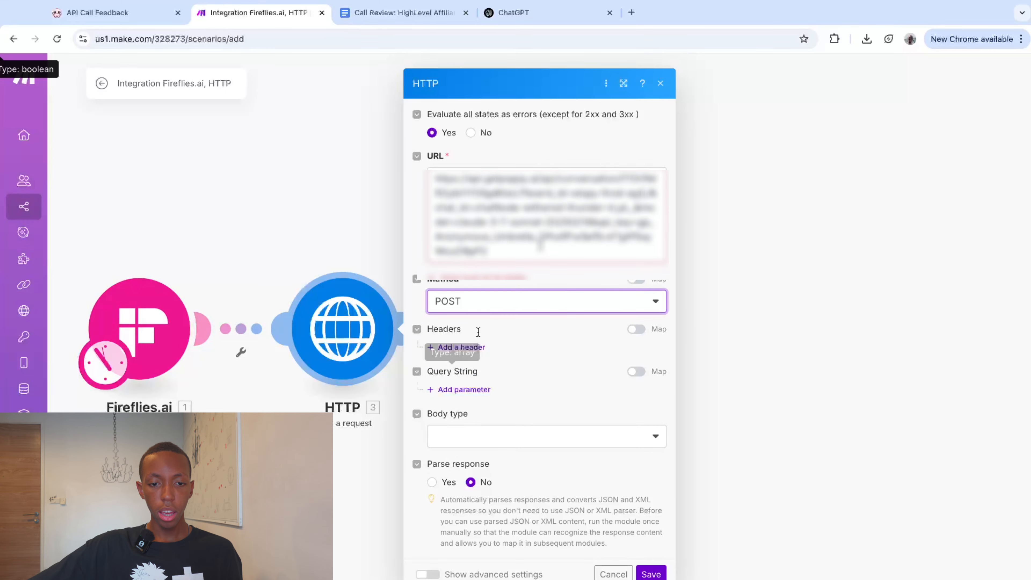
Step: Add two headers to the HTTP request and name the first one Content-Type
left_click(456, 353)
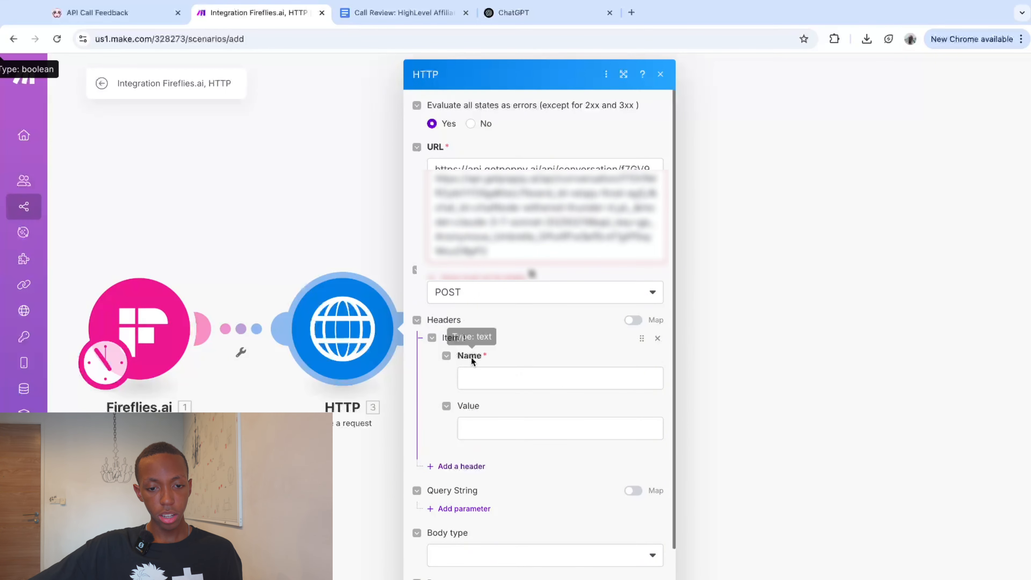
scroll(471, 361, "down", 1)
left_click(462, 414)
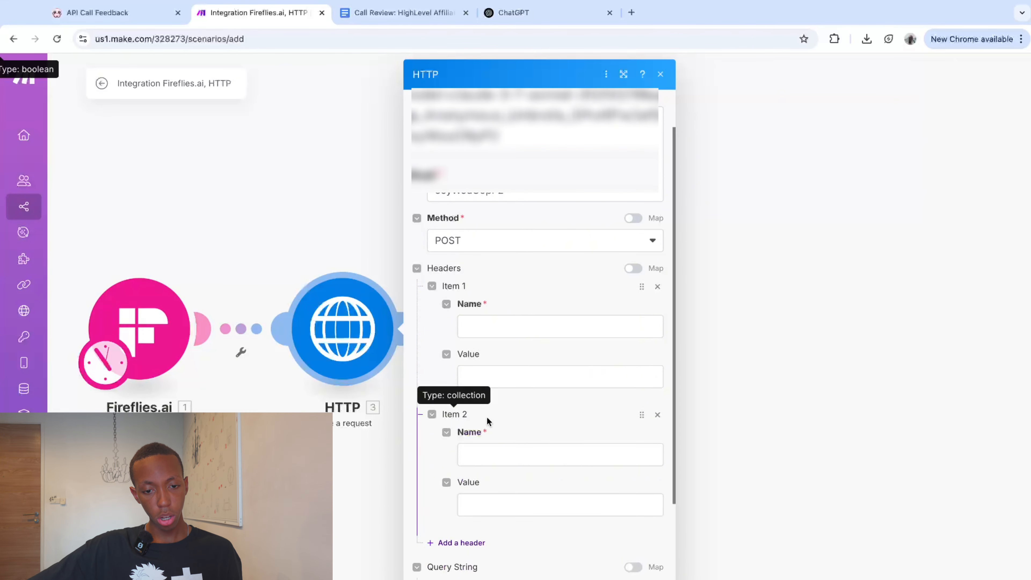
scroll(467, 415, "down", 1)
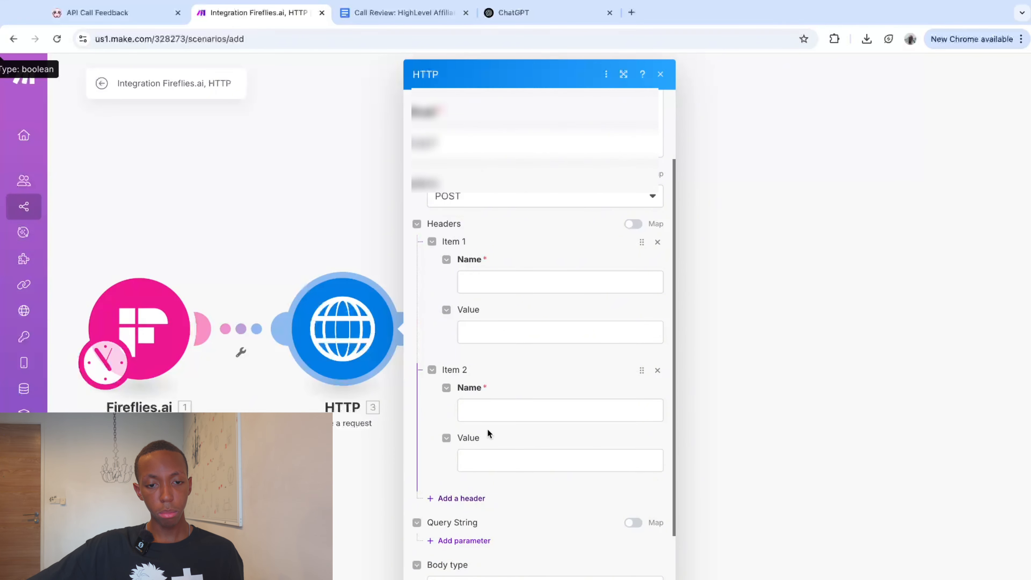
left_click(486, 279)
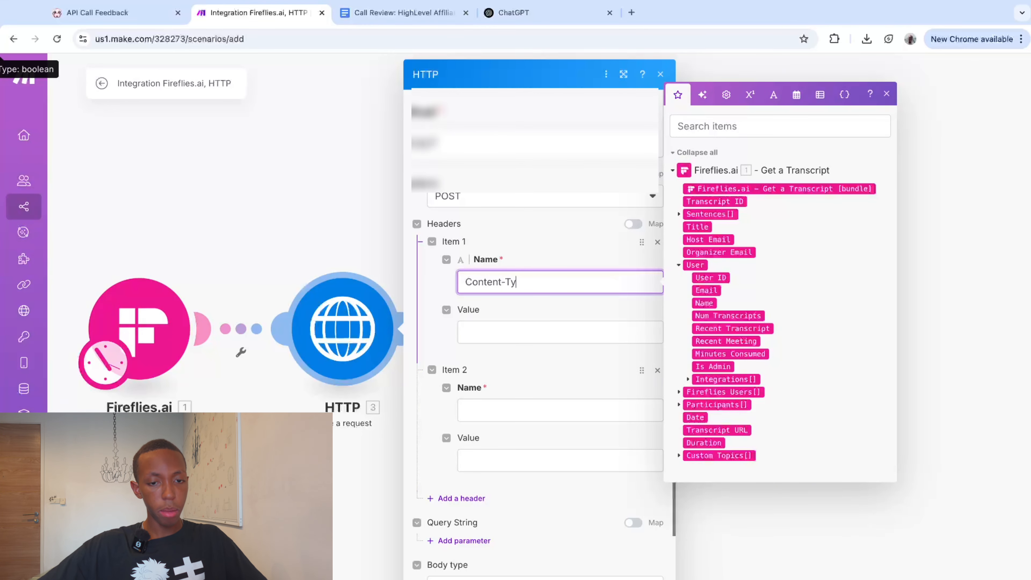
Step: Try to enter application/json directly as the Content-Type header's value, and clear the field
left_click(482, 323)
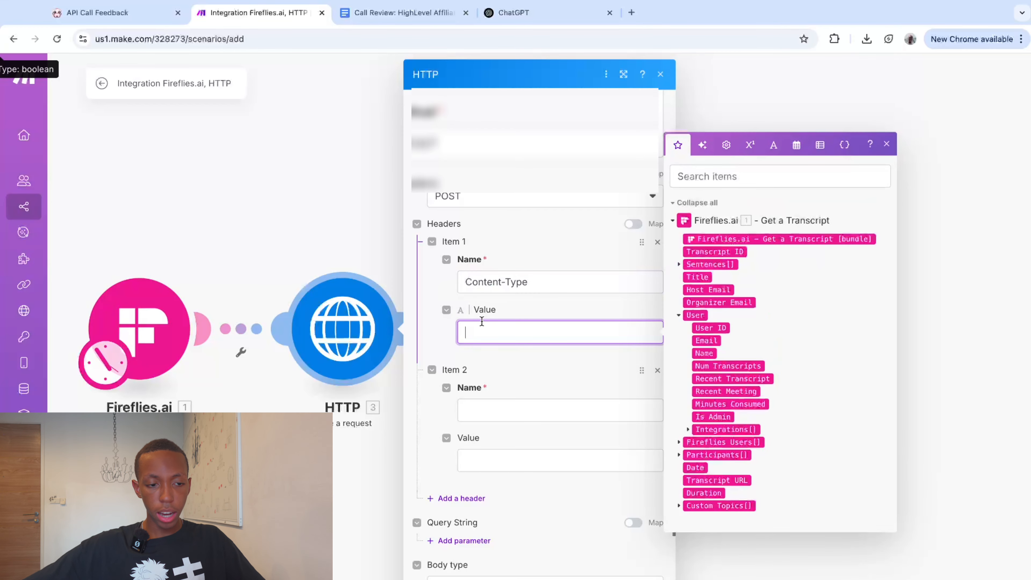
type("applicati")
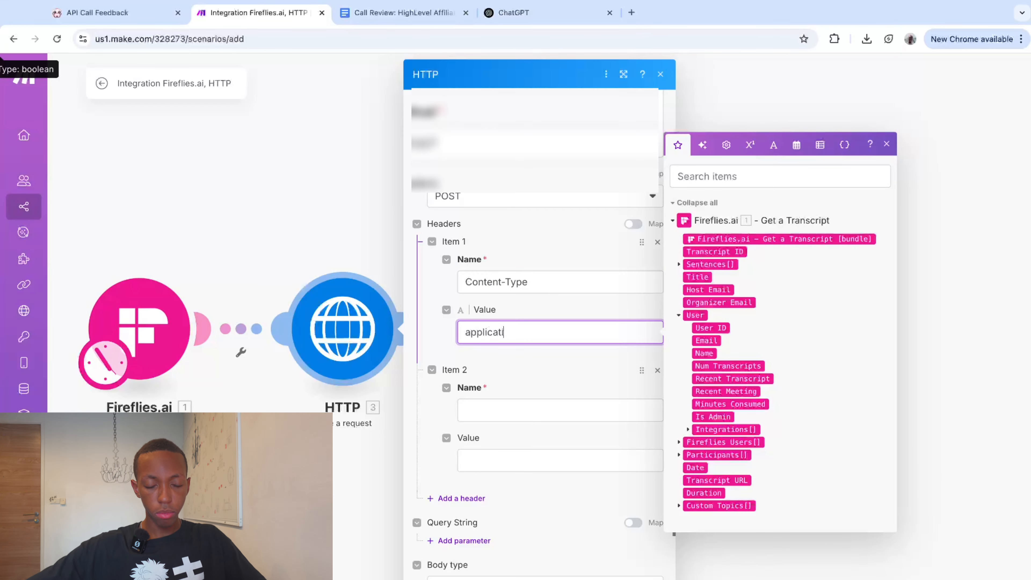
type("on/json")
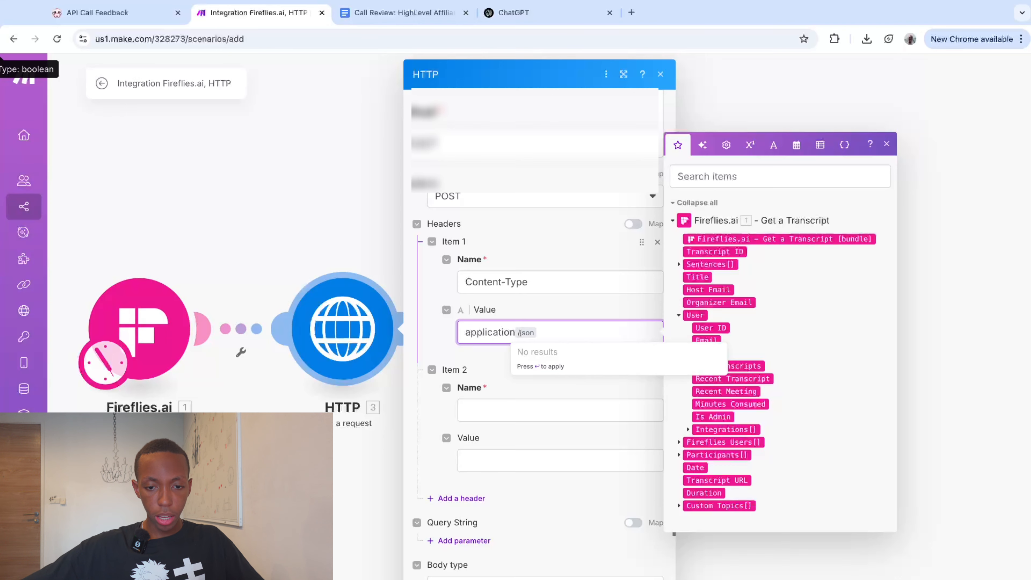
key("BackSpace")
key("BackSpace")
key("BackSpace")
key("BackSpace")
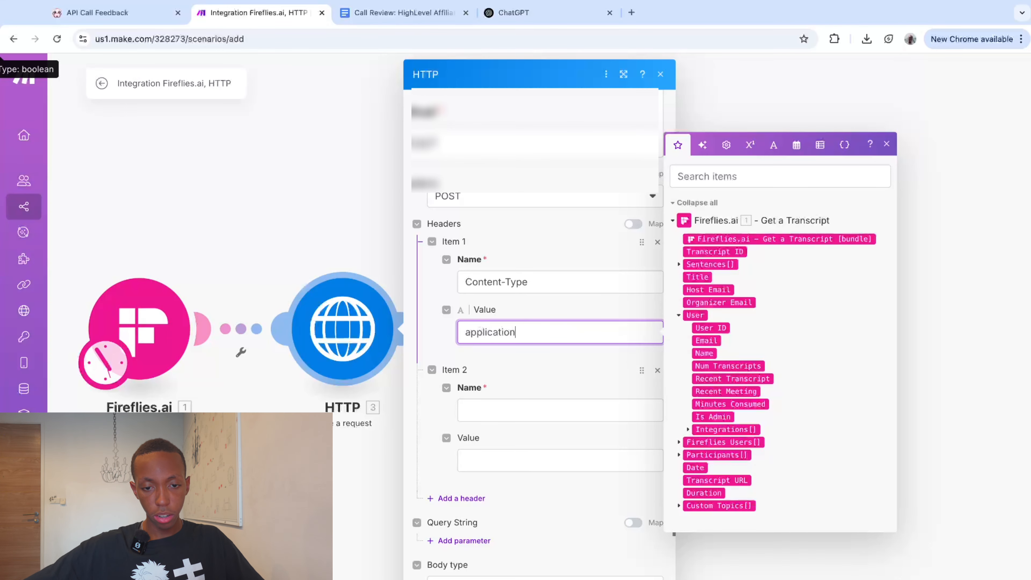
type("/json")
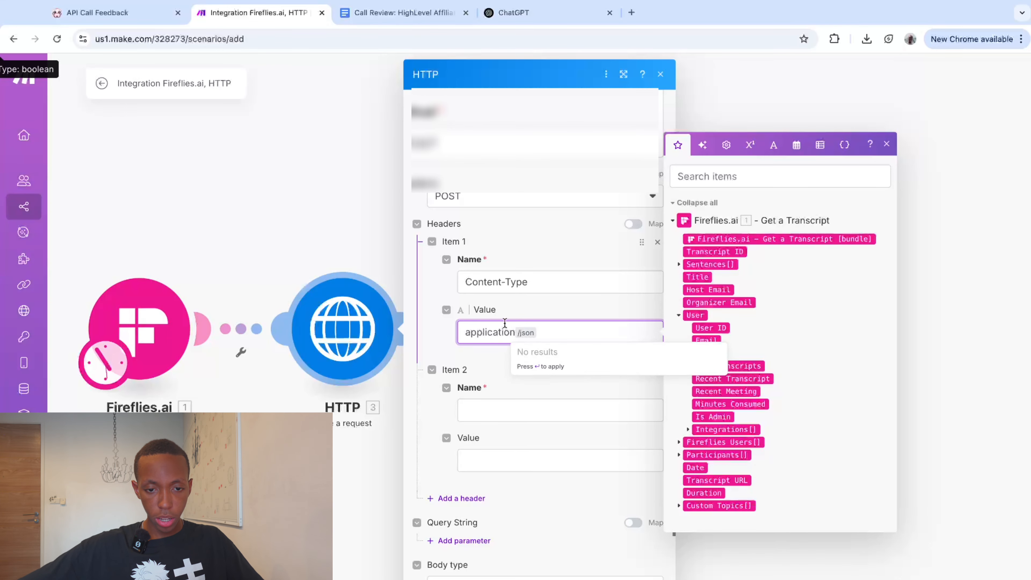
left_click(513, 315)
left_click(535, 336)
type("/")
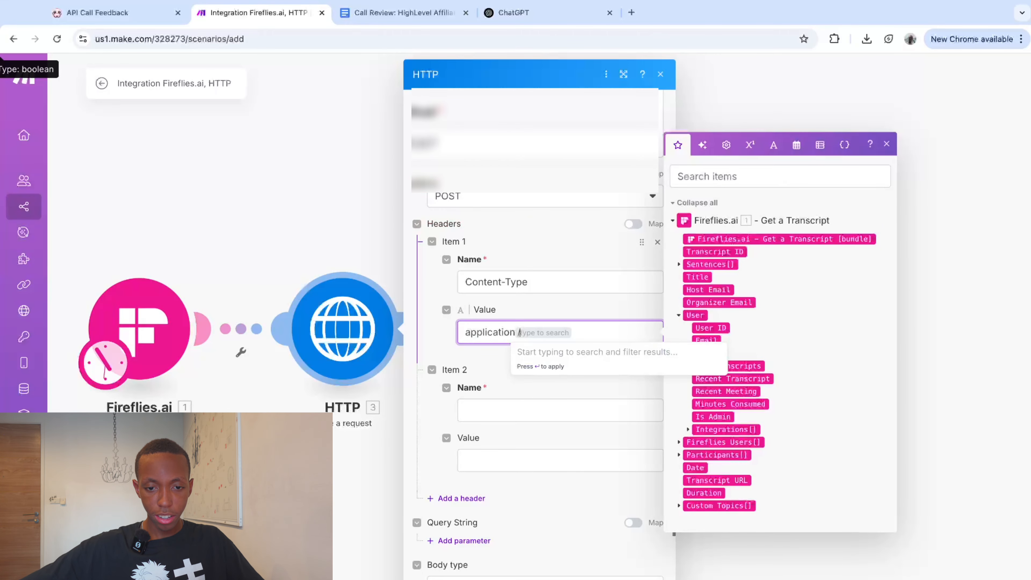
key("BackSpace")
key("BackSpace")
key("BackSpace")
key("BackSpace")
key("BackSpace")
key("BackSpace")
key("BackSpace")
key("BackSpace")
key("BackSpace")
key("BackSpace")
key("BackSpace")
key("BackSpace")
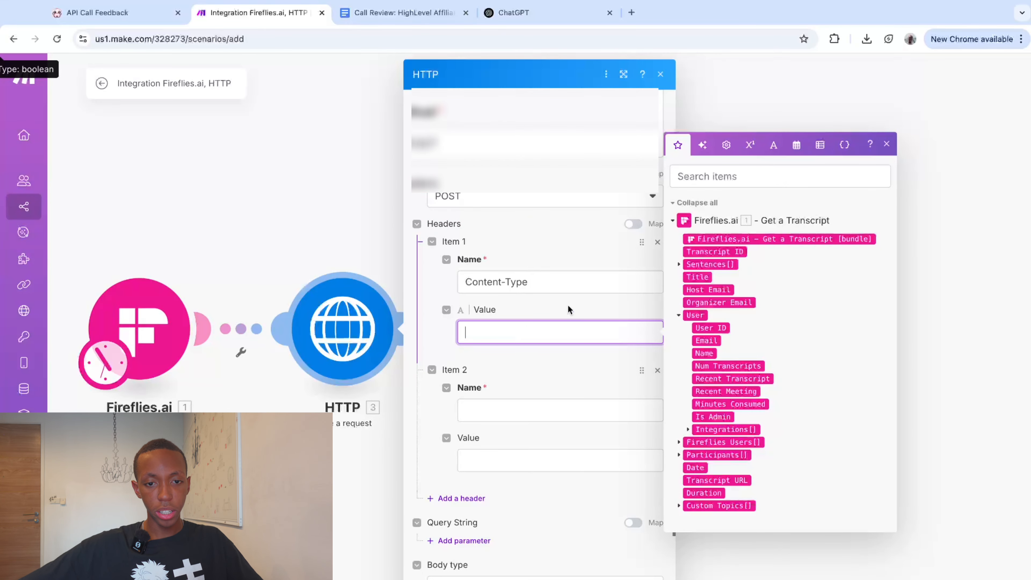
Step: Write application/json in the browser's address bar, cut it from there and paste it as the Content-Type header's value
left_click(535, 94)
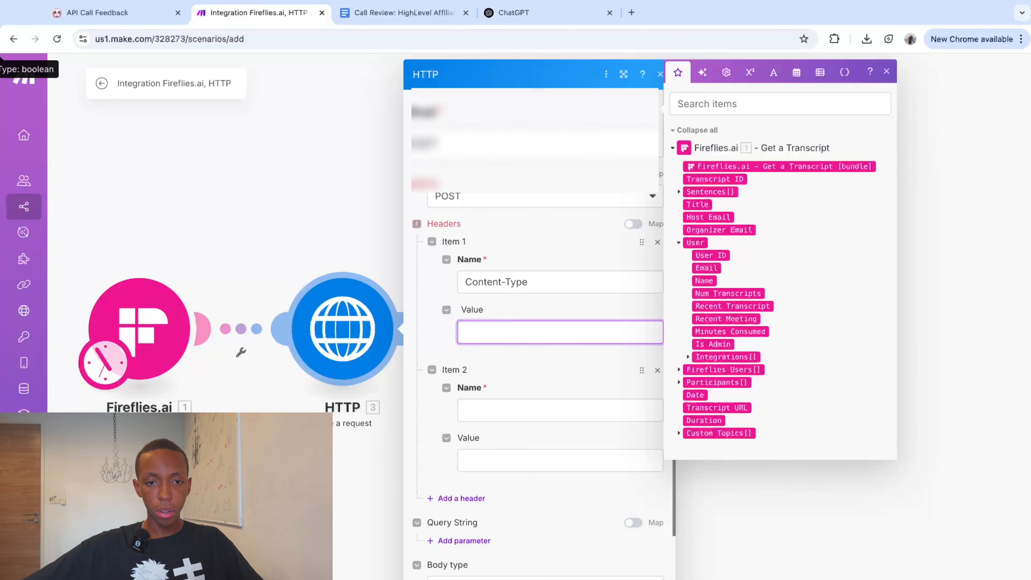
left_click(506, 37)
type("application")
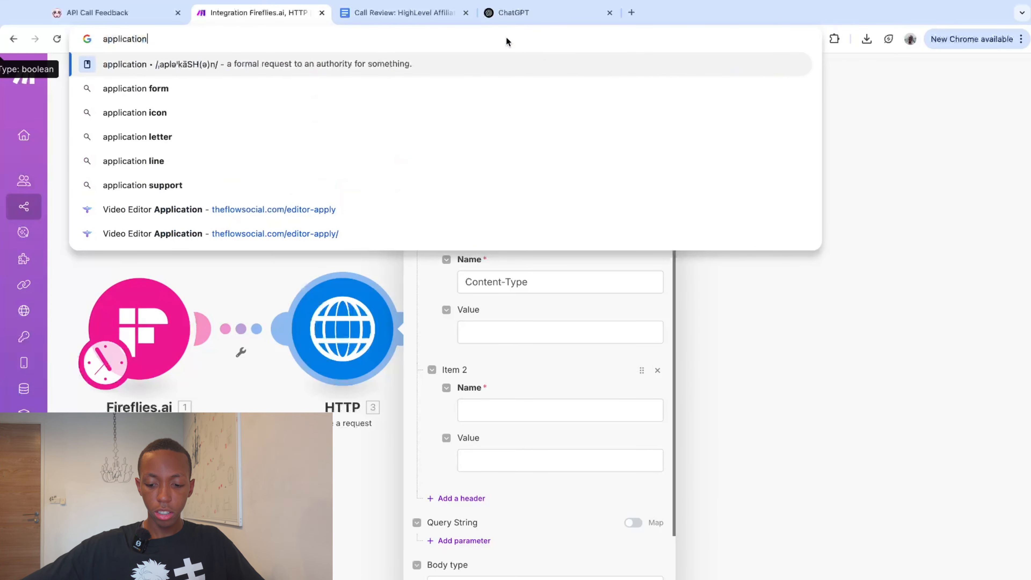
type("/json")
key("ctrl+a")
key("ctrl+x")
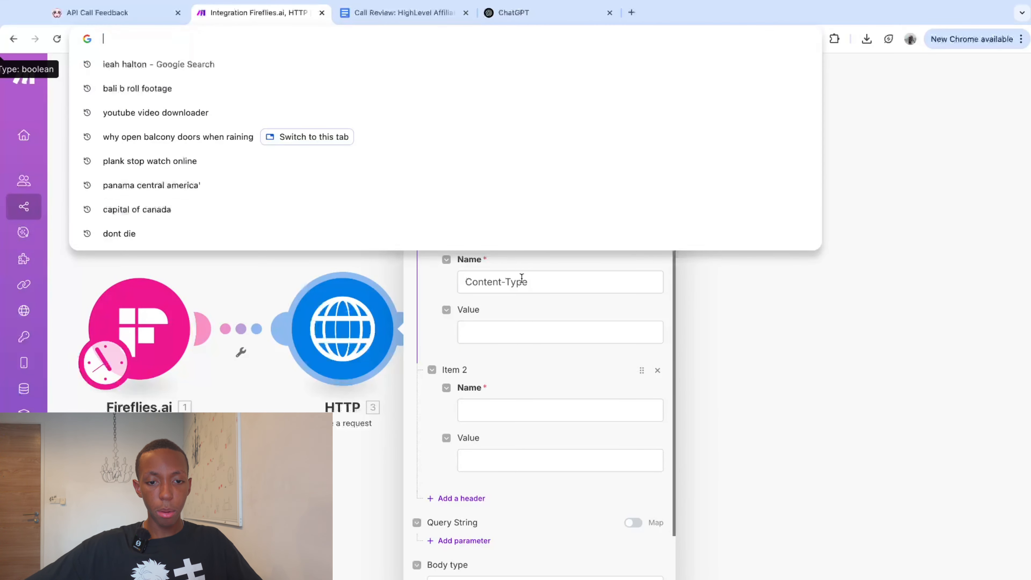
left_click(518, 327)
key("ctrl+v")
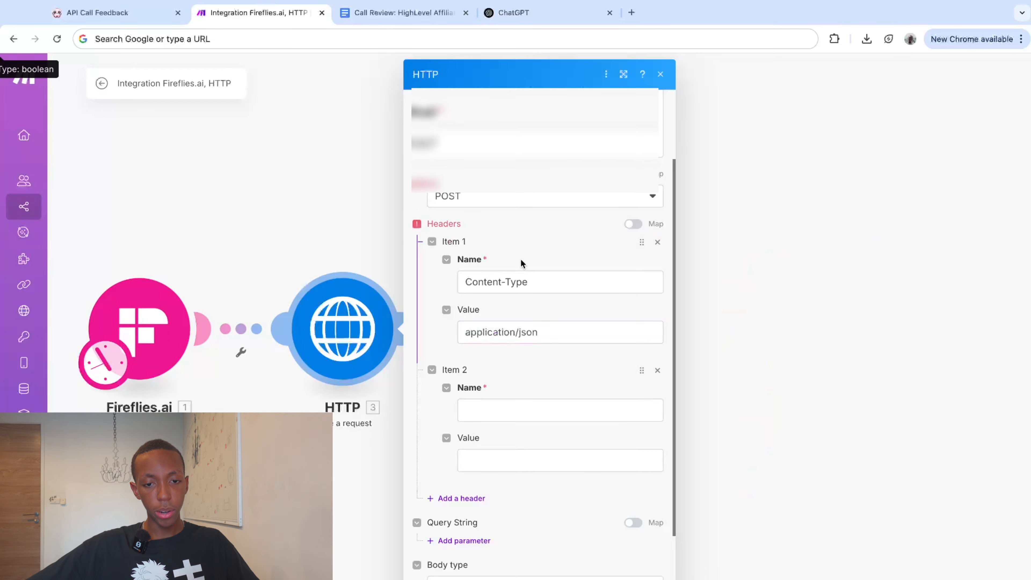
Step: Name the second header of the HTTP request Authorization
left_click(511, 406)
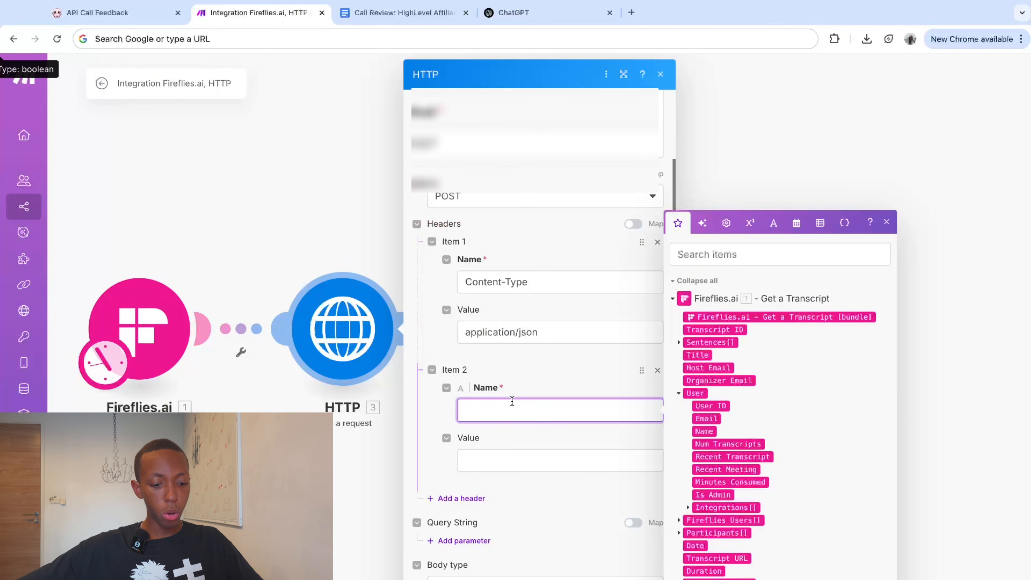
type("Authorization")
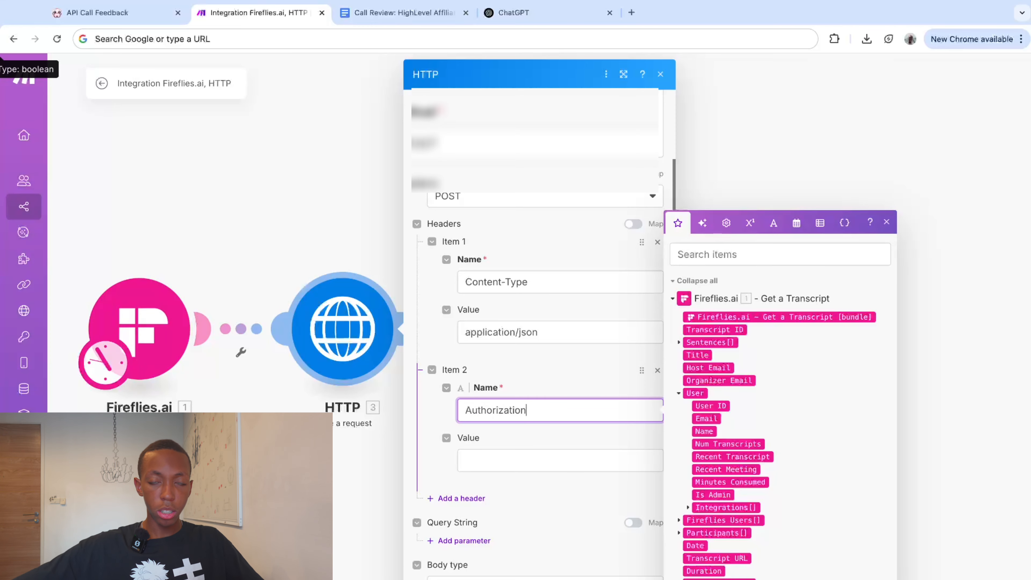
left_click(516, 439)
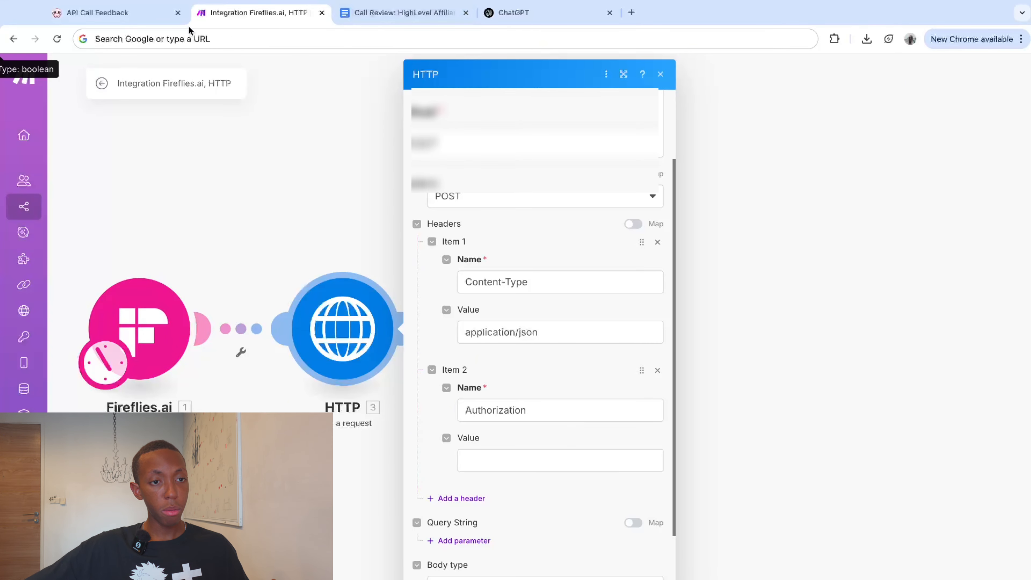
Step: Copy the API key from the Poppy AI Chat's API settings and paste it as the Authorization header's value in the Make scenario
left_click(151, 16)
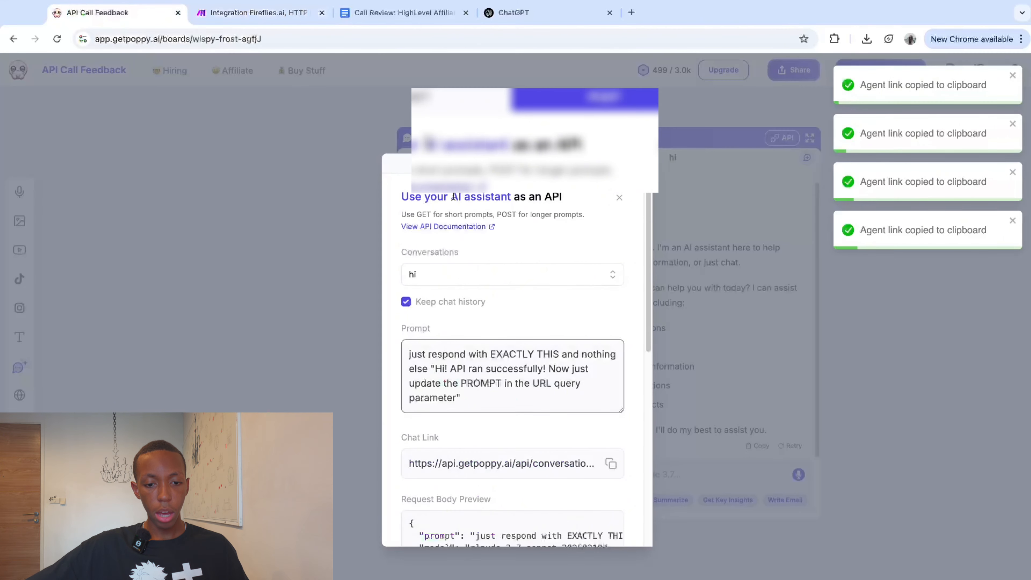
scroll(644, 324, "down", 6)
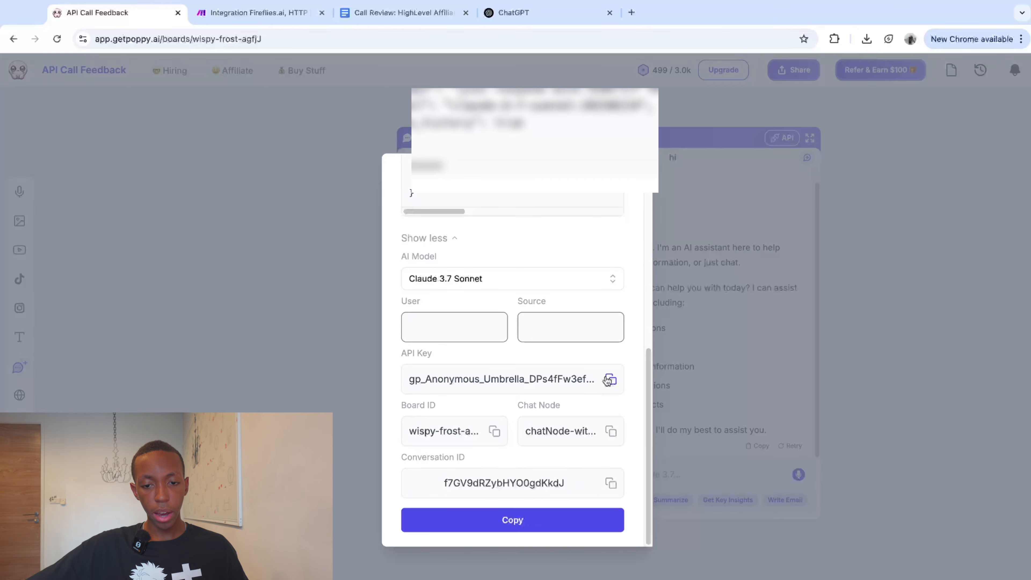
triple_click(609, 379)
left_click(258, 12)
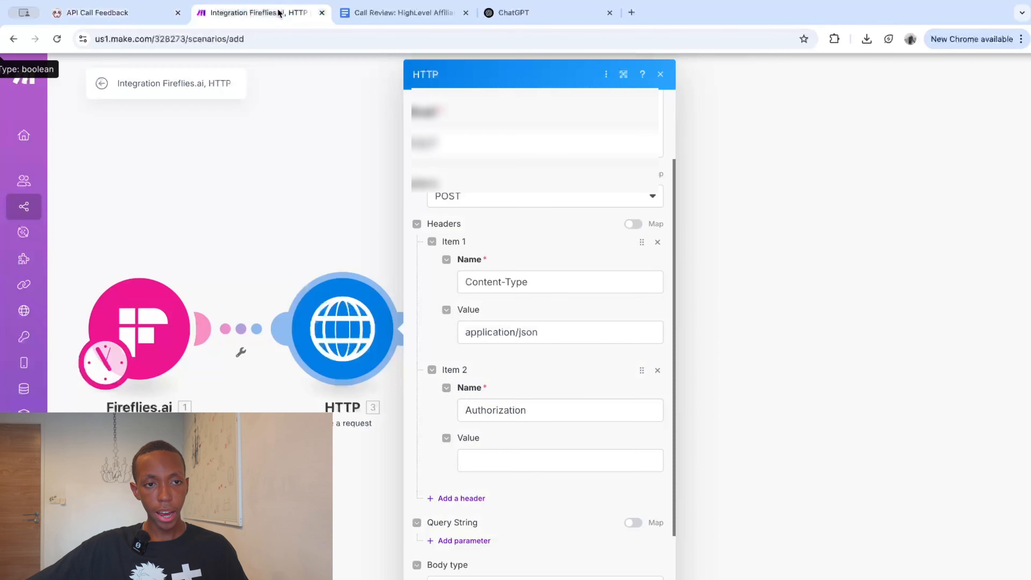
left_click(548, 452)
key("ctrl+v")
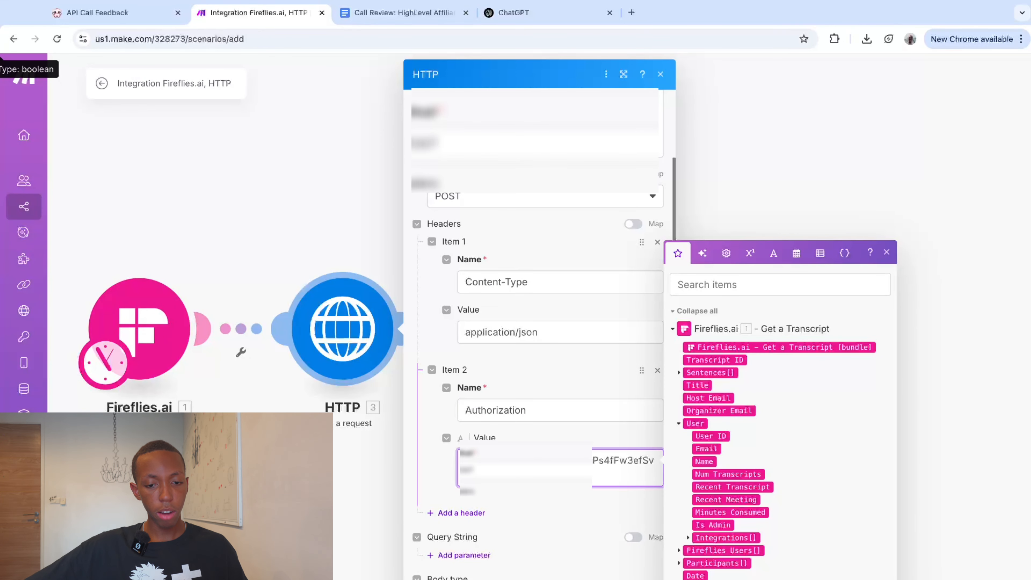
left_click(569, 386)
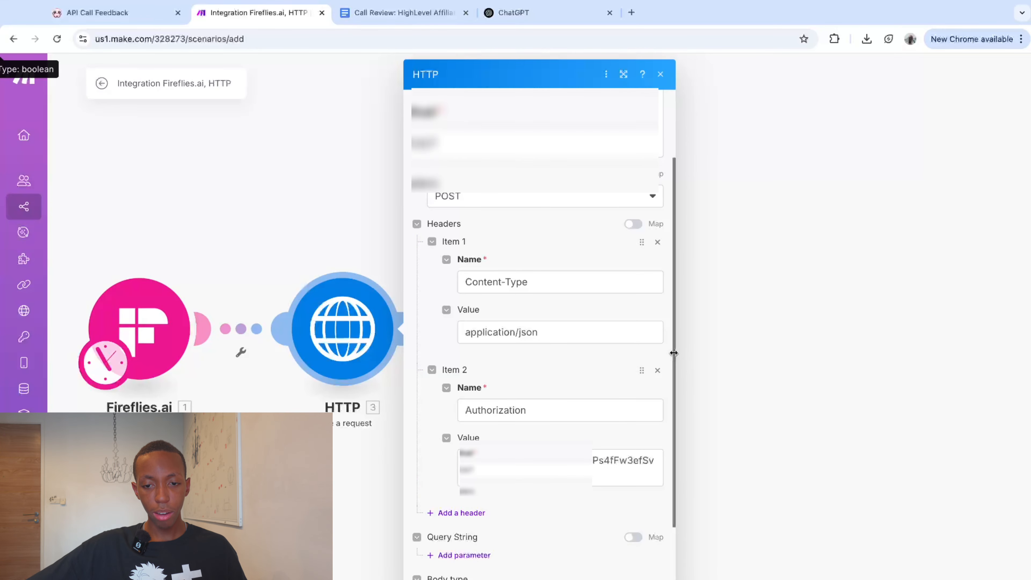
Step: Set the HTTP request's body type to Raw and its content type to JSON (application/json)
scroll(637, 361, "down", 3)
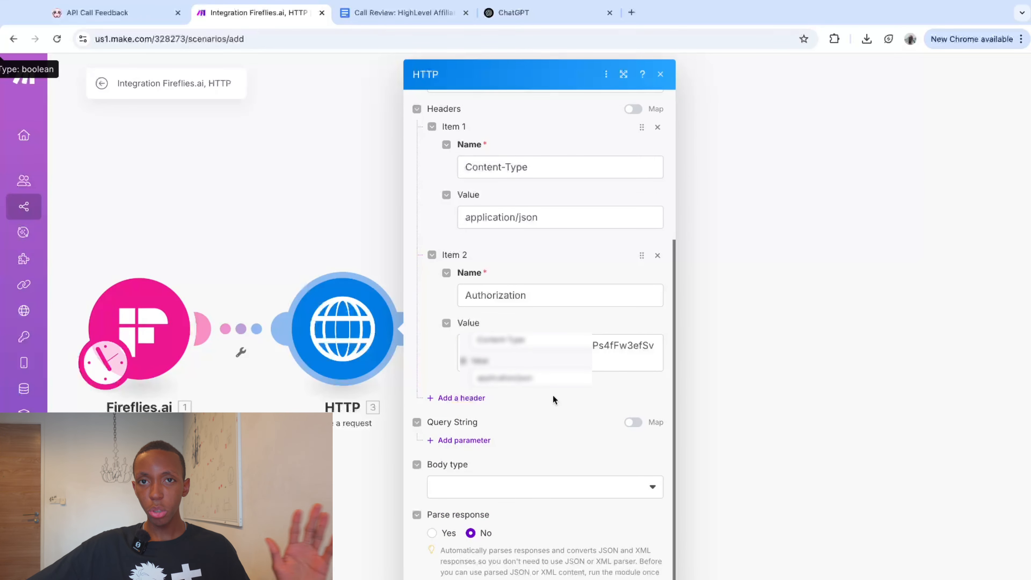
left_click(489, 488)
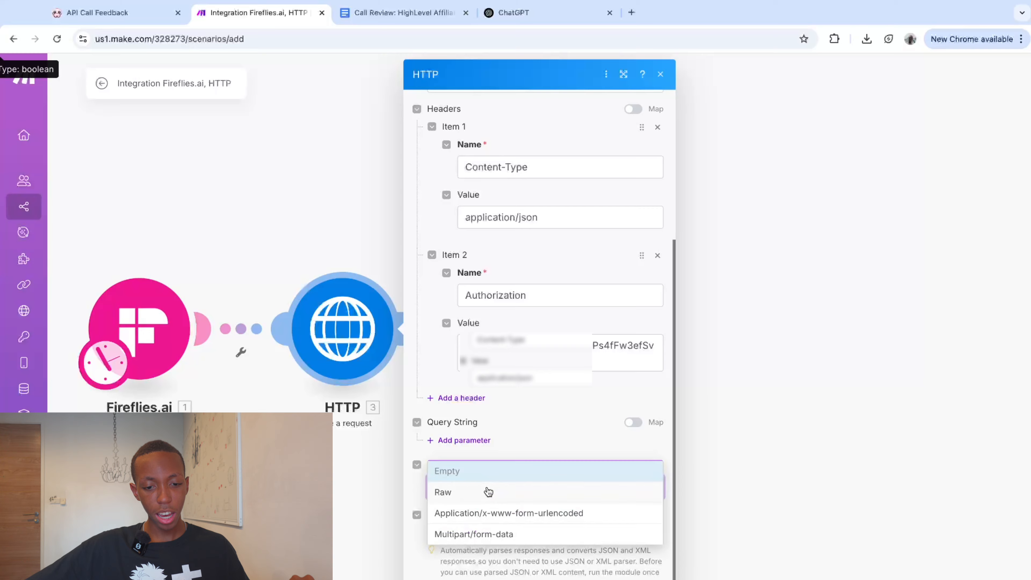
left_click(493, 493)
scroll(493, 479, "down", 3)
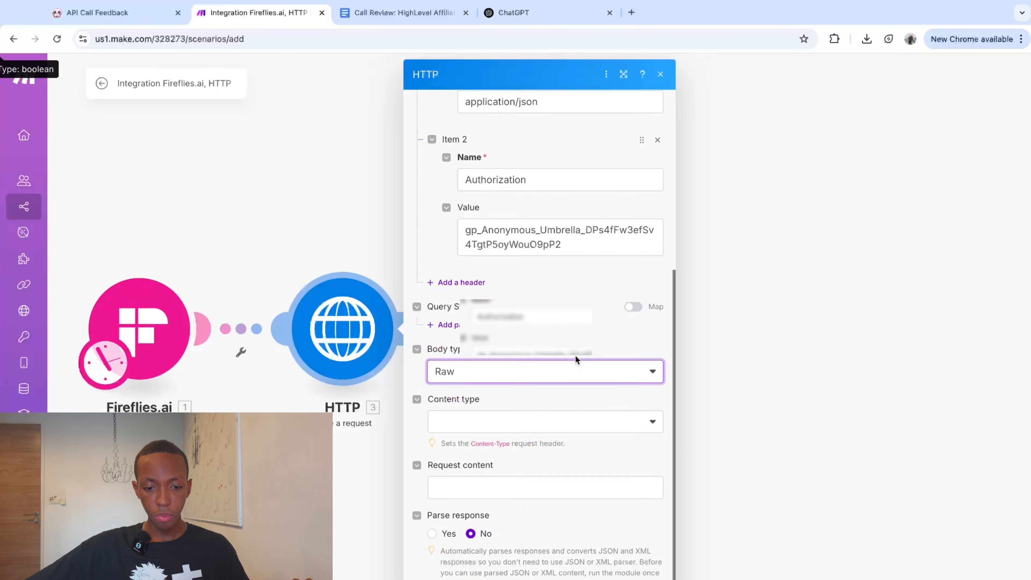
left_click(540, 420)
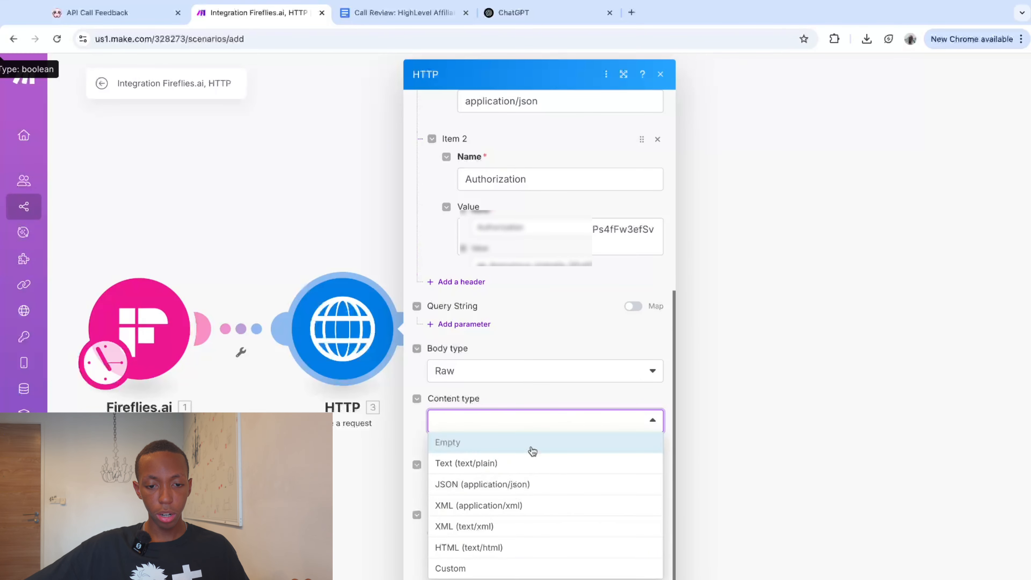
left_click(532, 484)
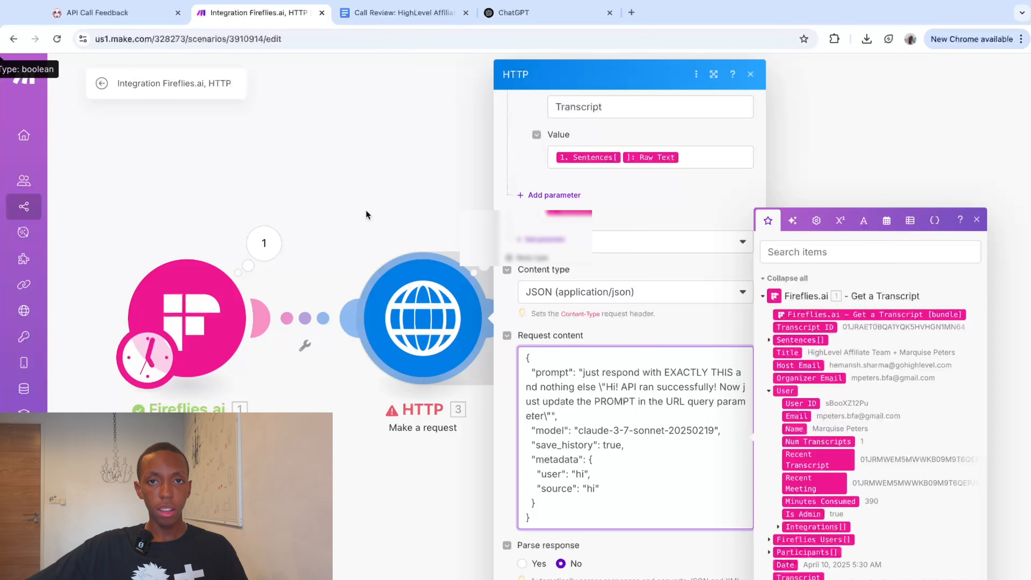
Step: Review the Request Body Preview in the Poppy AI Chat's API settings and return to the HTTP module in Make
left_click(98, 5)
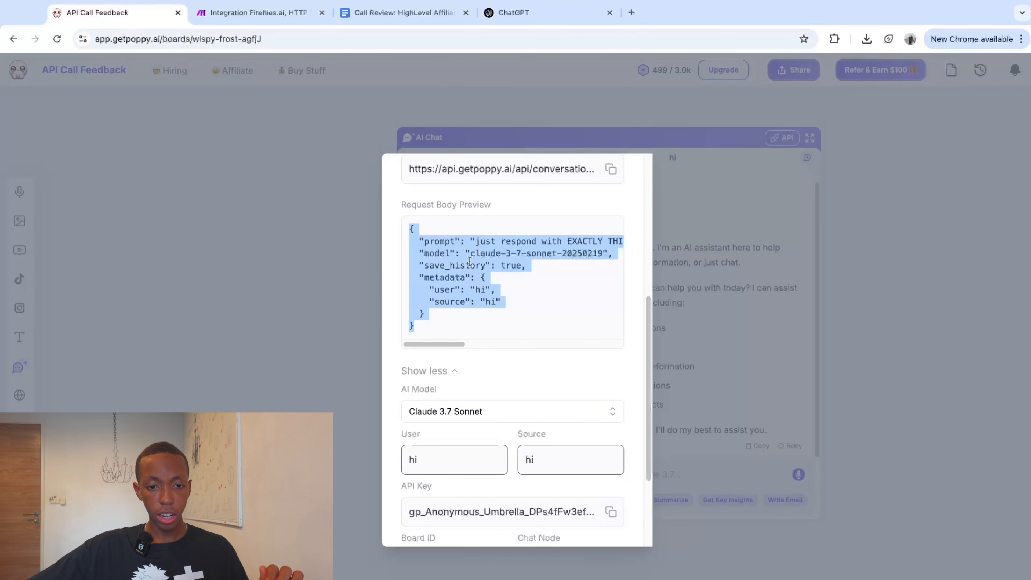
left_click(459, 311)
left_click(260, 13)
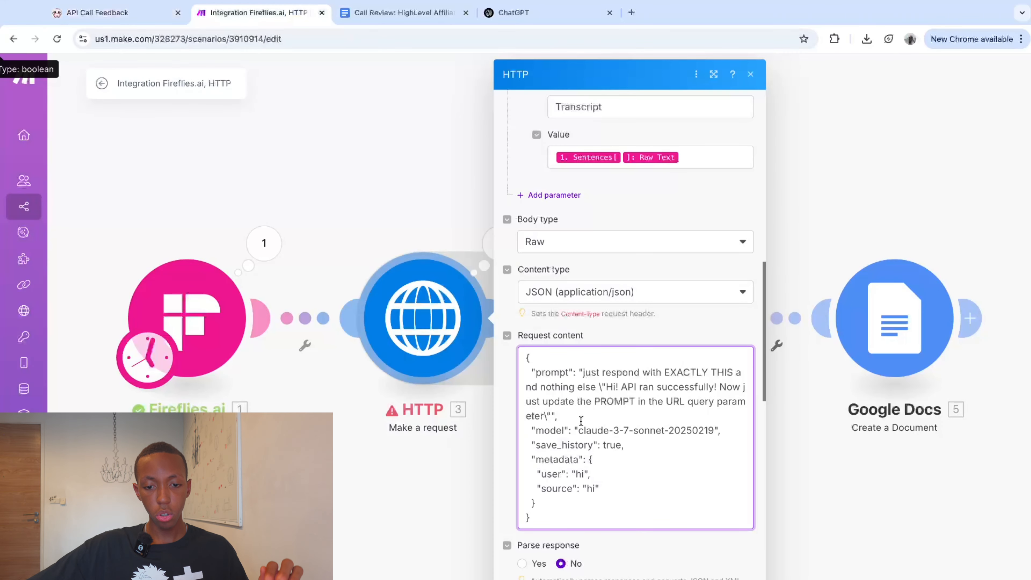
Step: Replace all of the HTTP request's Request content with the JSON request body from the Poppy AI Chat's API settings
left_click(591, 447)
key("ctrl+a")
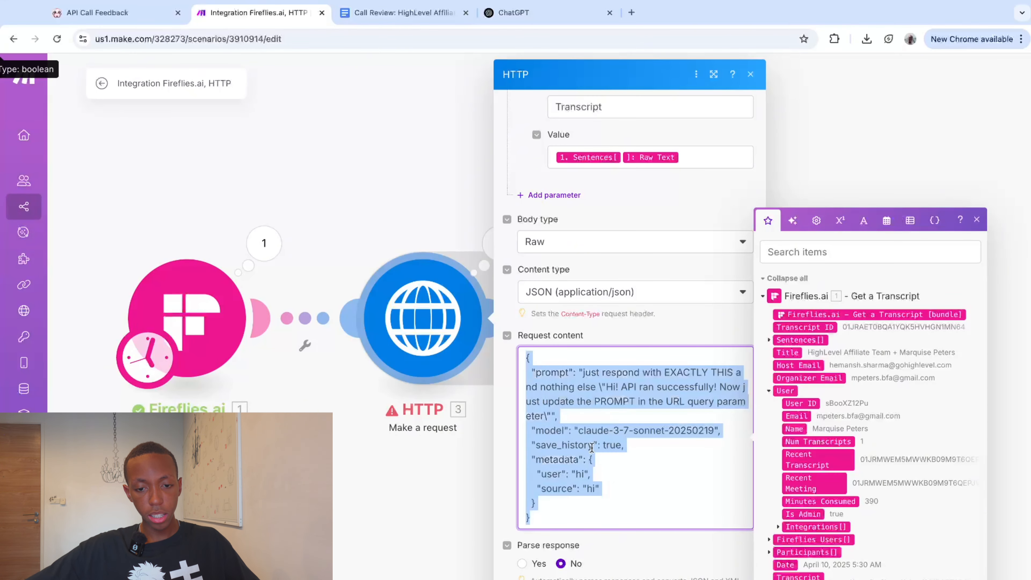
key("ctrl+v")
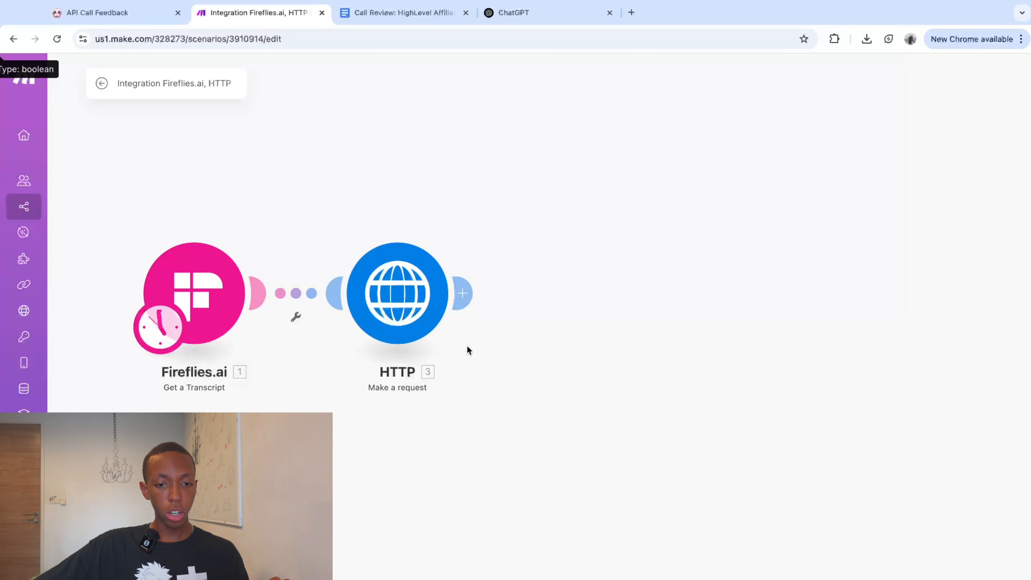
Step: Add a Tools Text aggregator module after the HTTP module
left_click(462, 293)
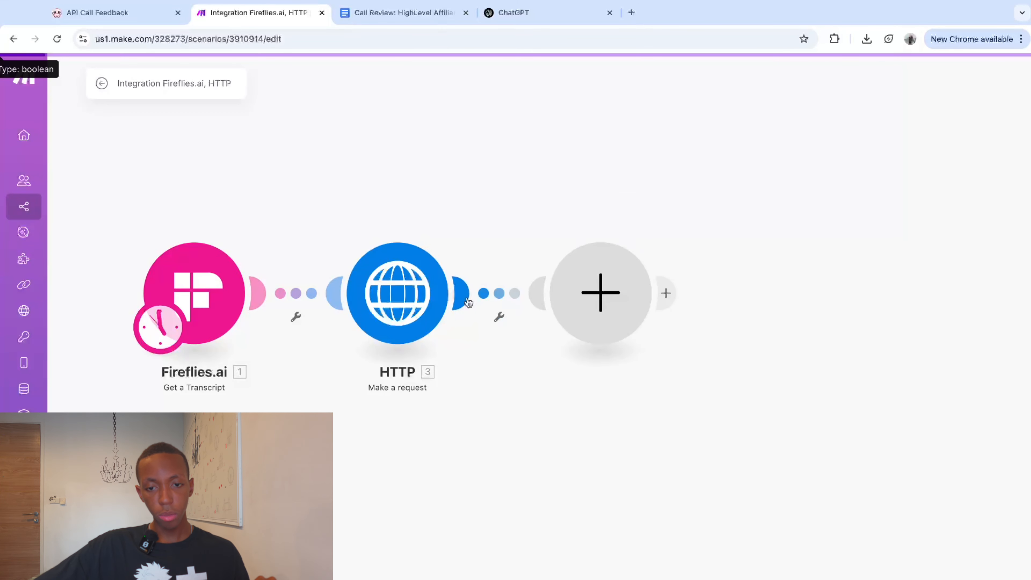
type("text")
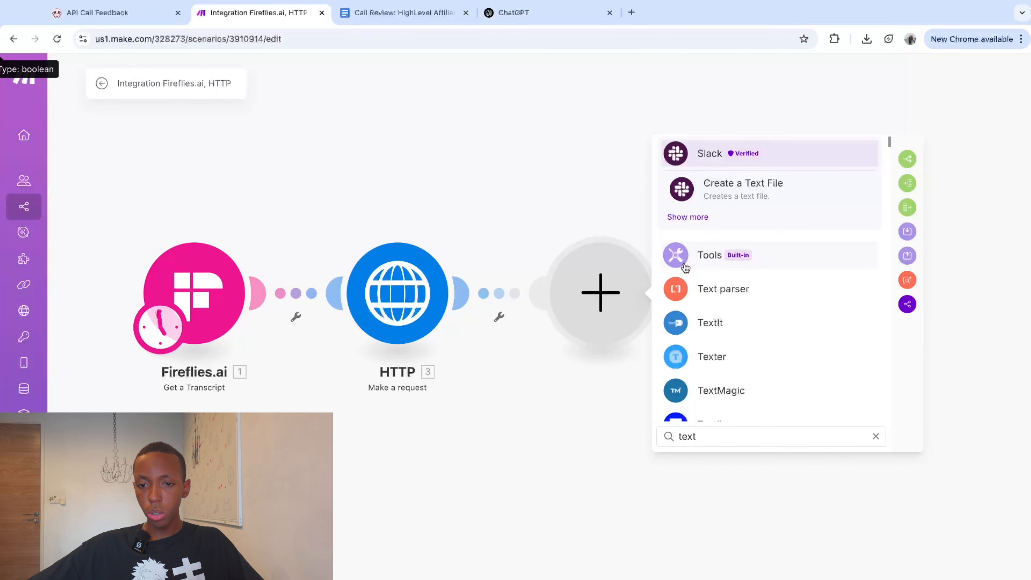
left_click(684, 265)
scroll(771, 319, "down", 5)
type("te")
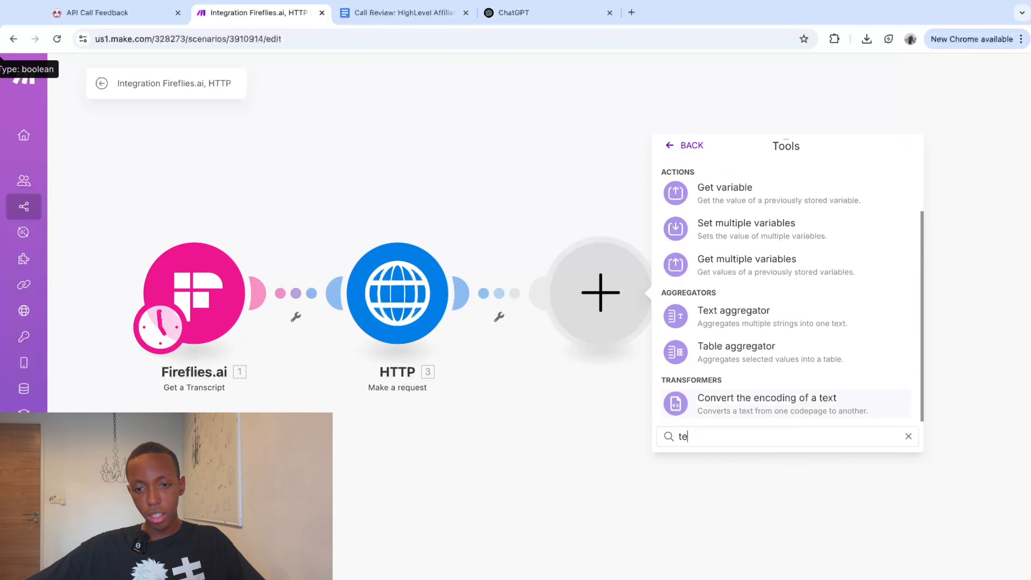
type("xt")
left_click(766, 248)
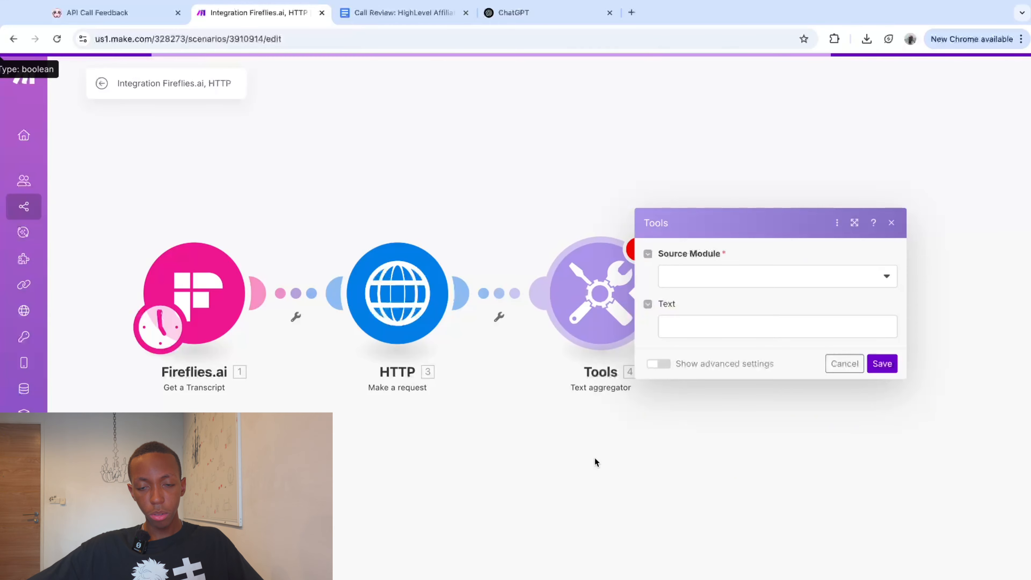
Step: Set the Text aggregator's source module to HTTP - Make a request and its advanced row separator to New row
left_click(614, 295)
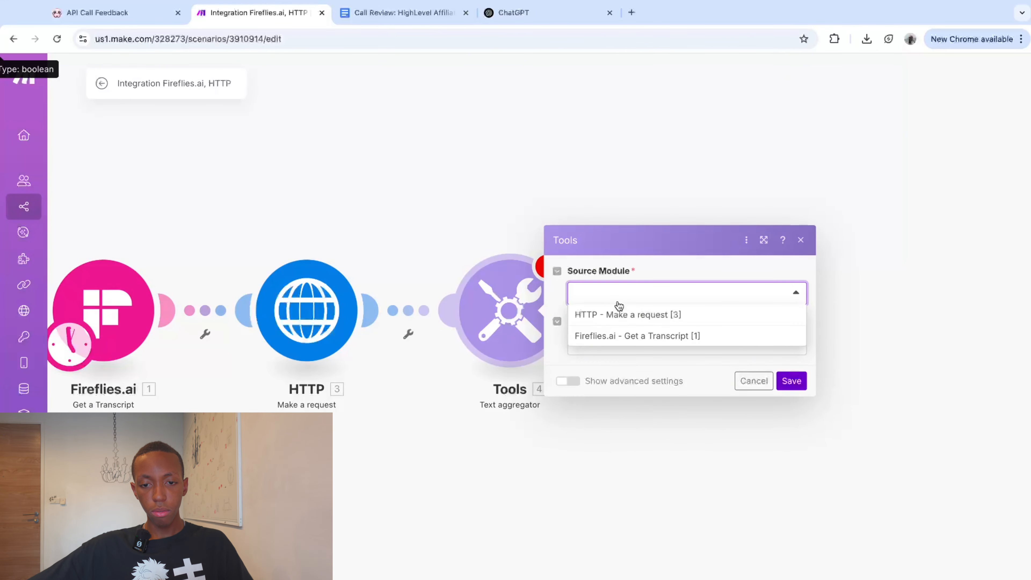
left_click(627, 316)
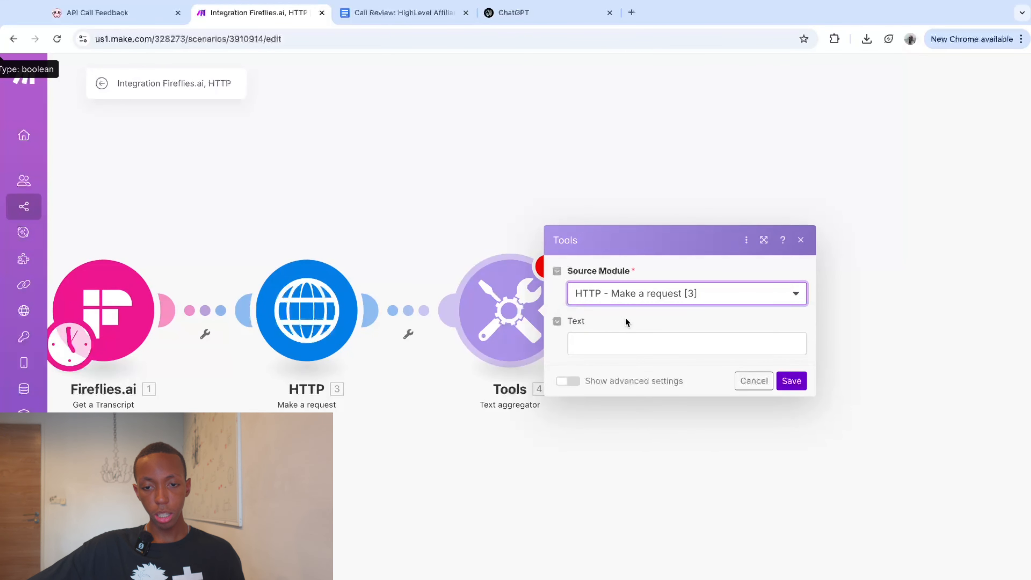
left_click(623, 335)
left_click(610, 322)
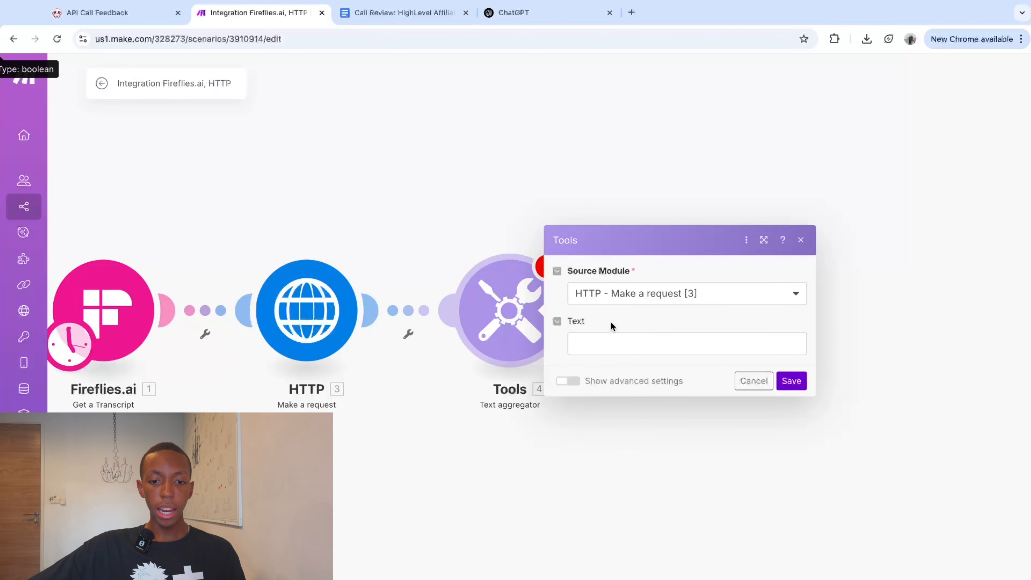
left_click(574, 386)
left_click(622, 237)
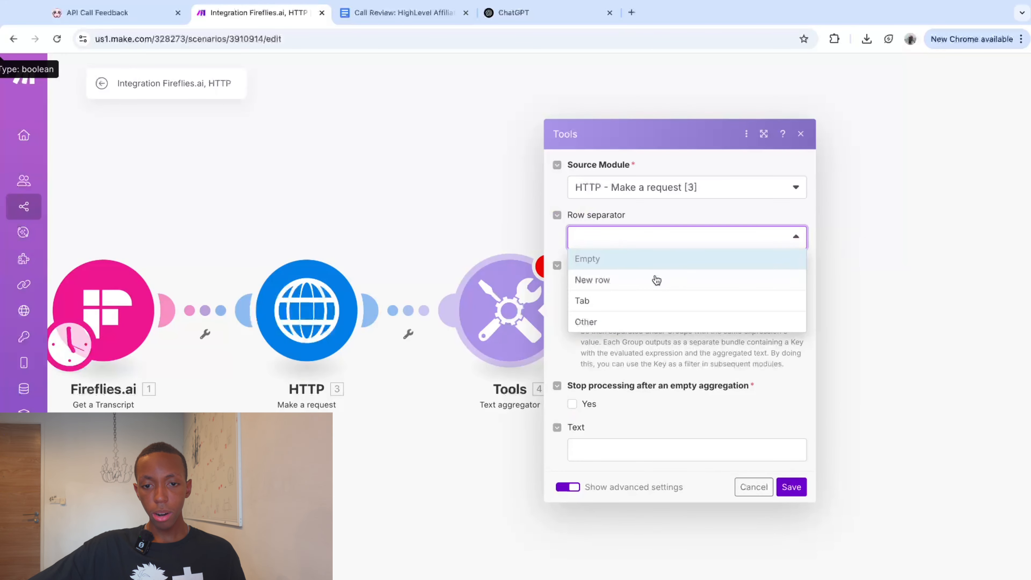
left_click(656, 280)
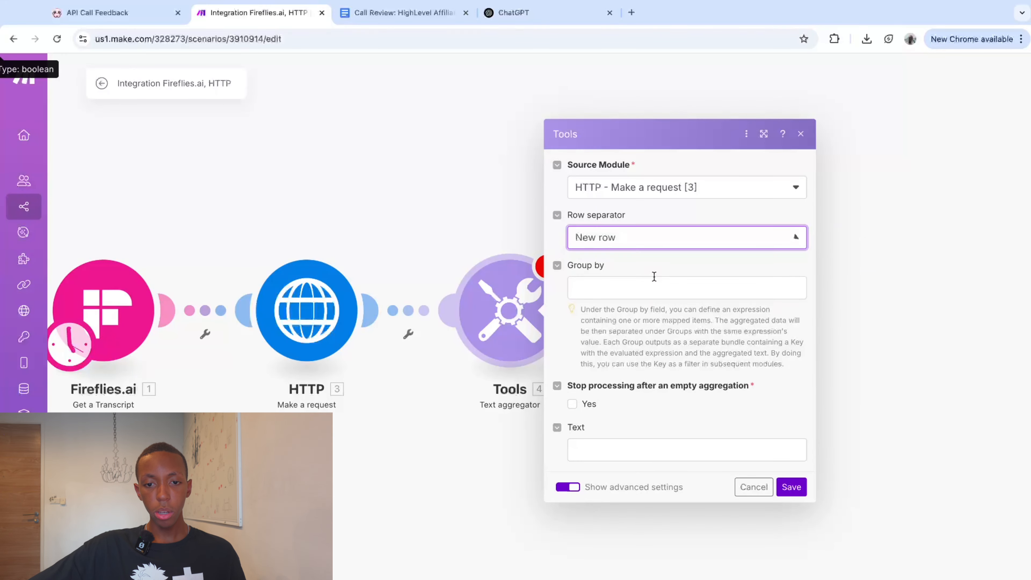
Step: Map the HTTP module's Data as the Text aggregator's text and save the module
left_click(654, 445)
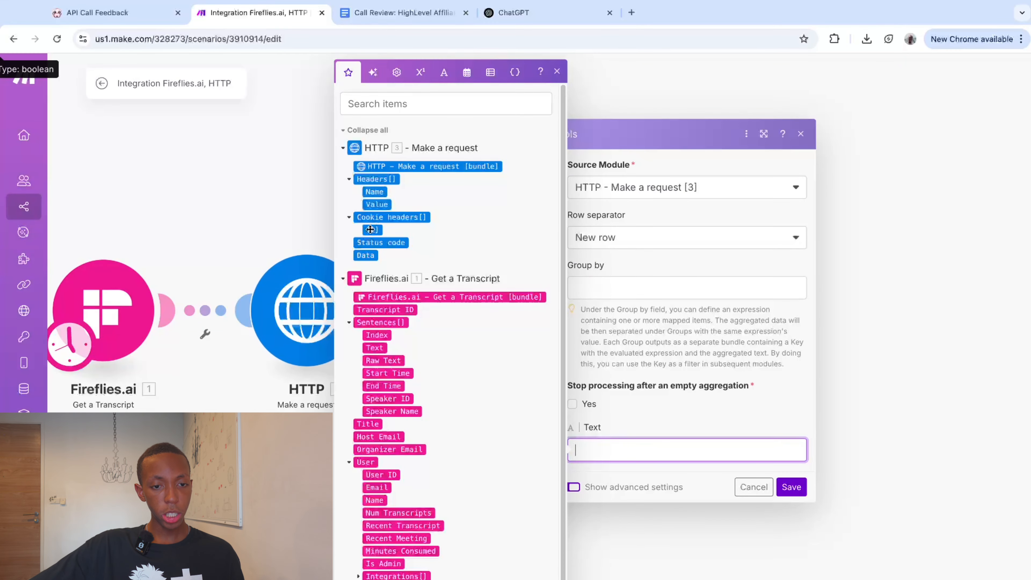
left_click(368, 255)
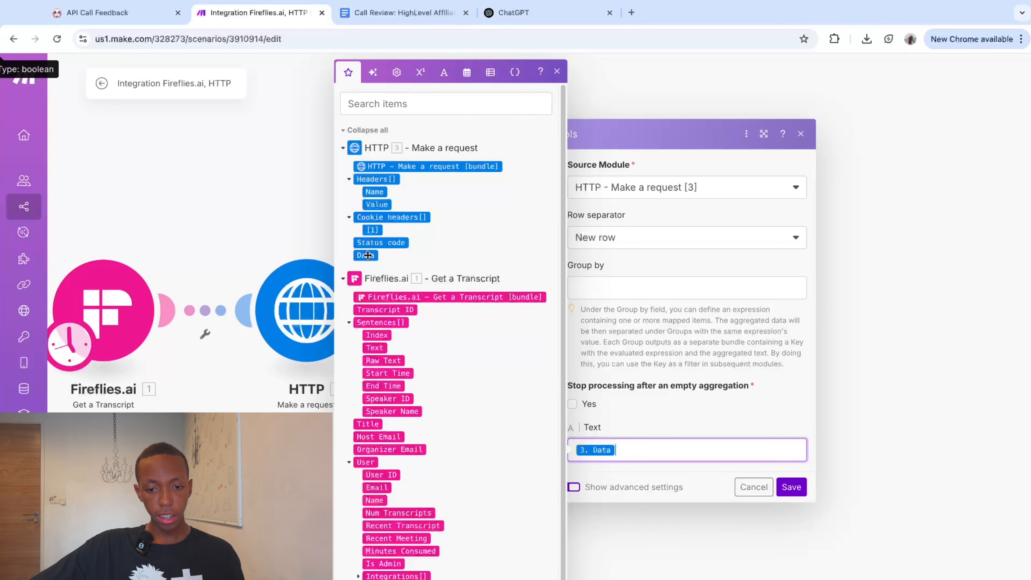
left_click(653, 426)
left_click(805, 486)
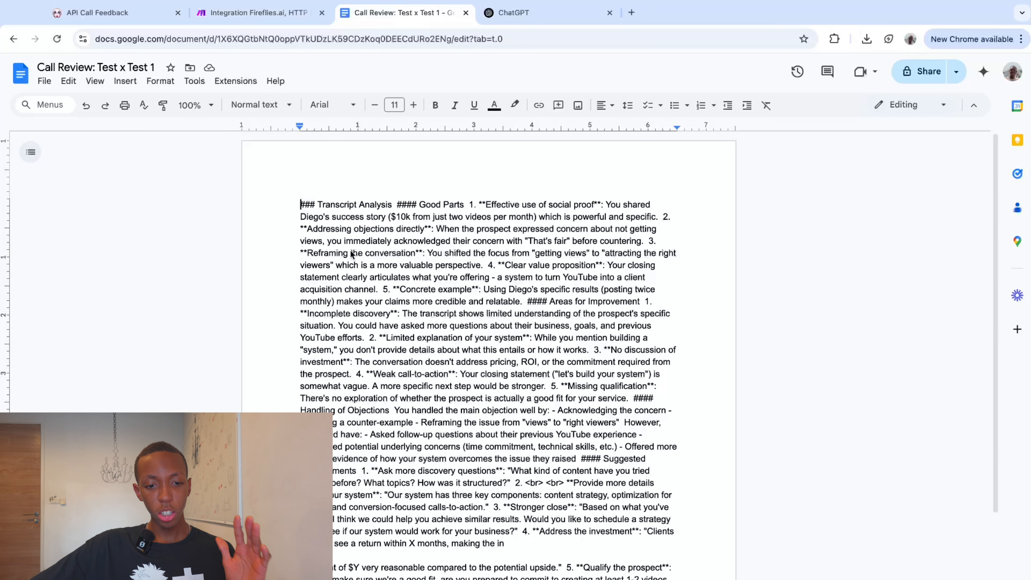
Step: Review the HighLevel call review among the recent documents in Google Docs and return to the Make scenario
left_click(32, 77)
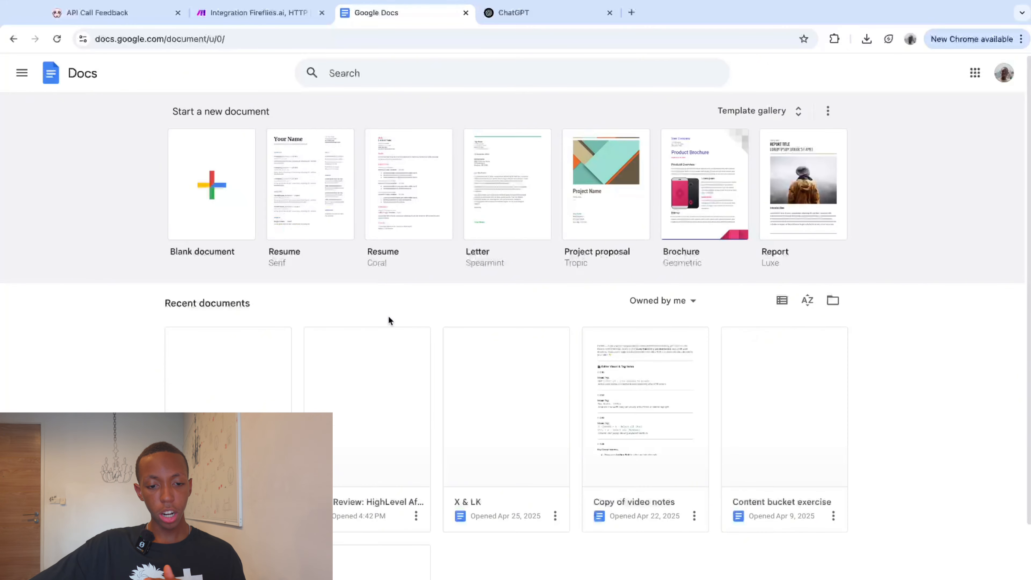
left_click(369, 373)
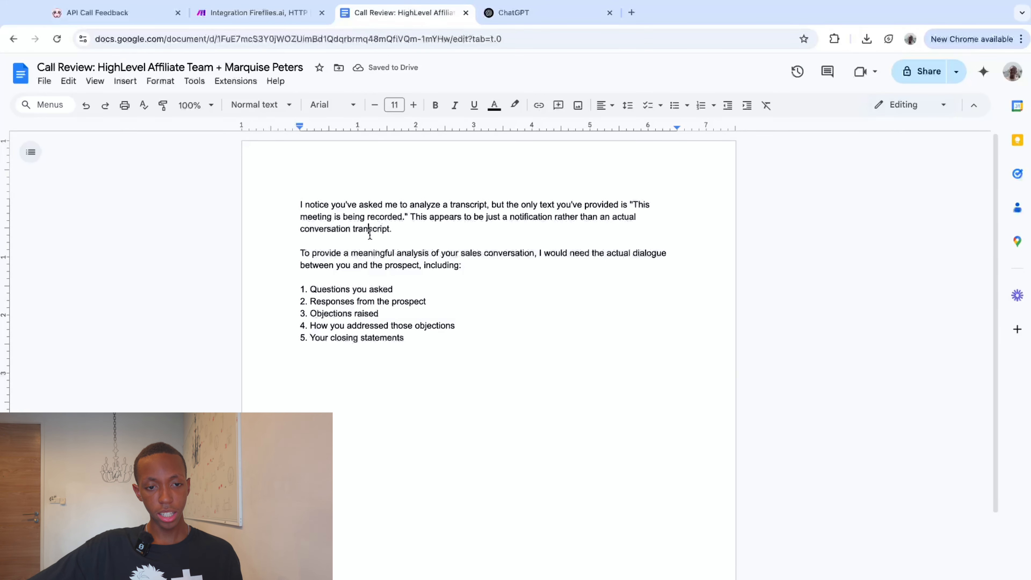
left_click(260, 13)
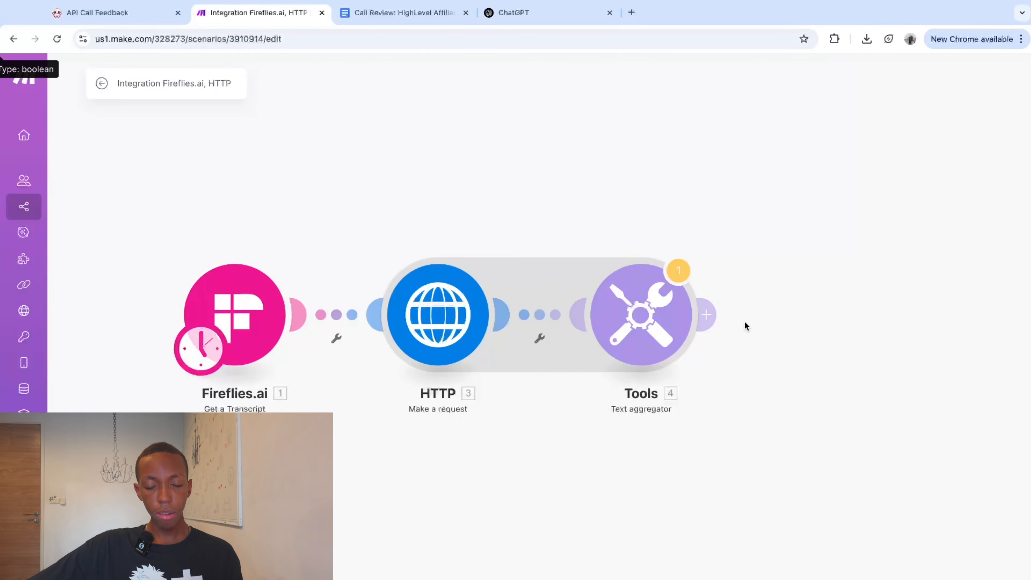
Step: Start a new module after the Text aggregator in the Make scenario
left_click_drag(745, 325, 503, 315)
left_click(469, 304)
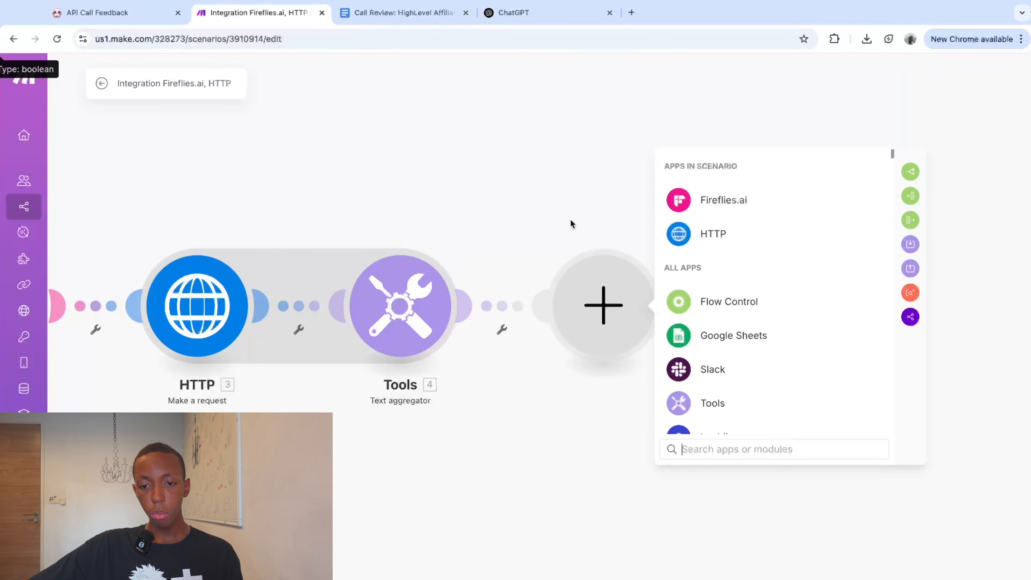
left_click_drag(570, 220, 455, 232)
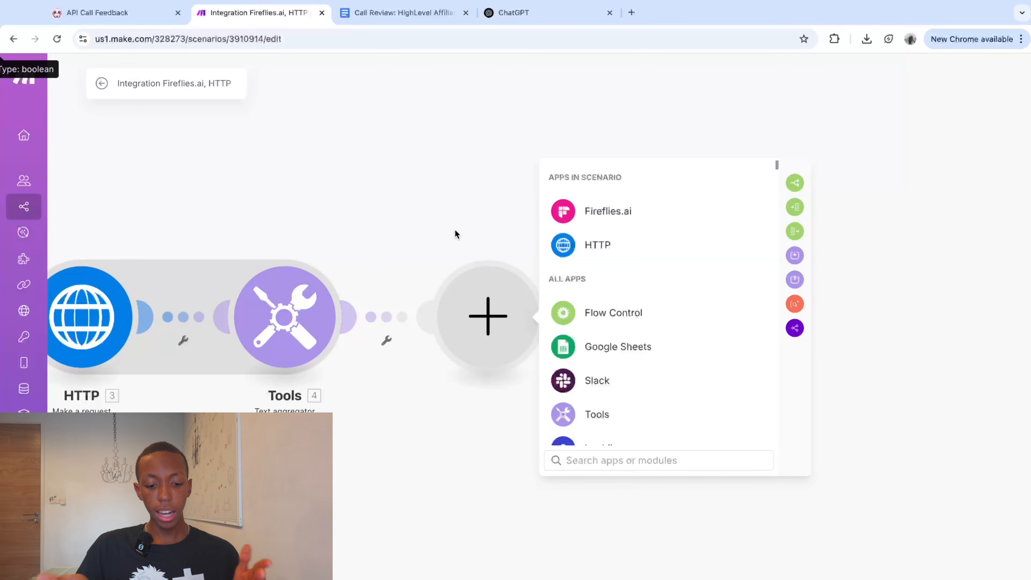
Step: Search the available apps for SMS and HighLevel integrations
type("sms")
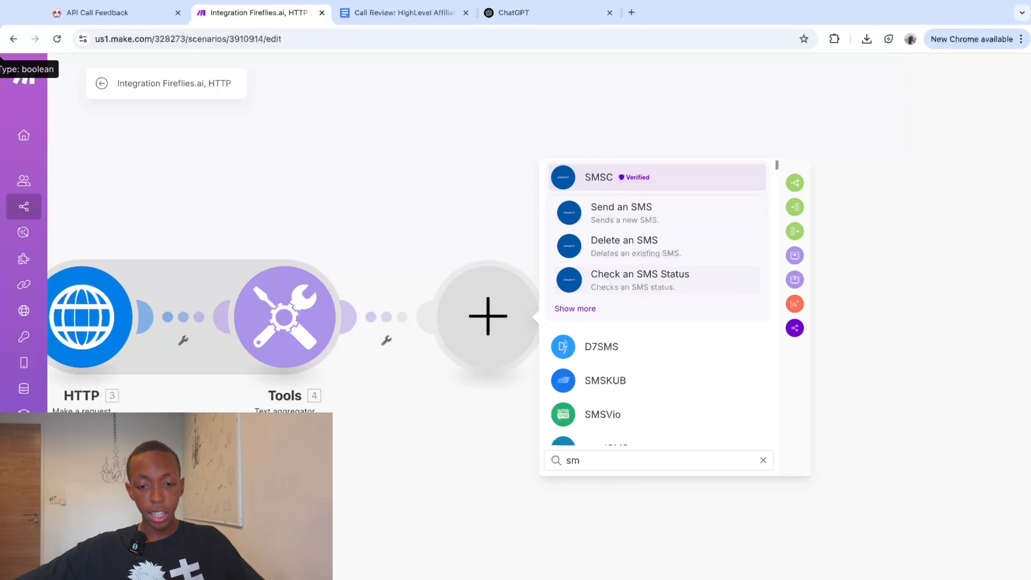
key("BackSpace")
key("BackSpace")
type("hig")
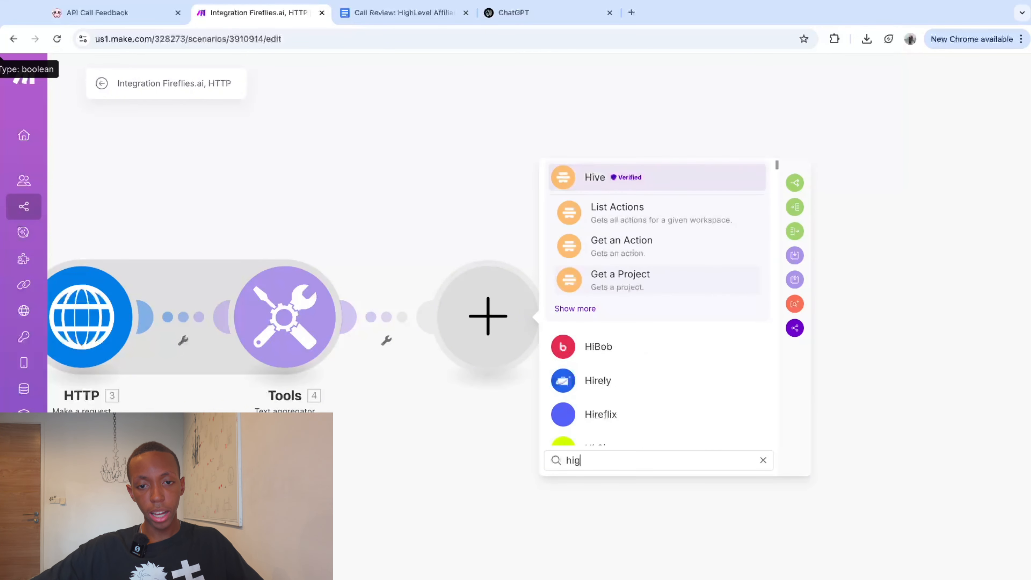
type("hl")
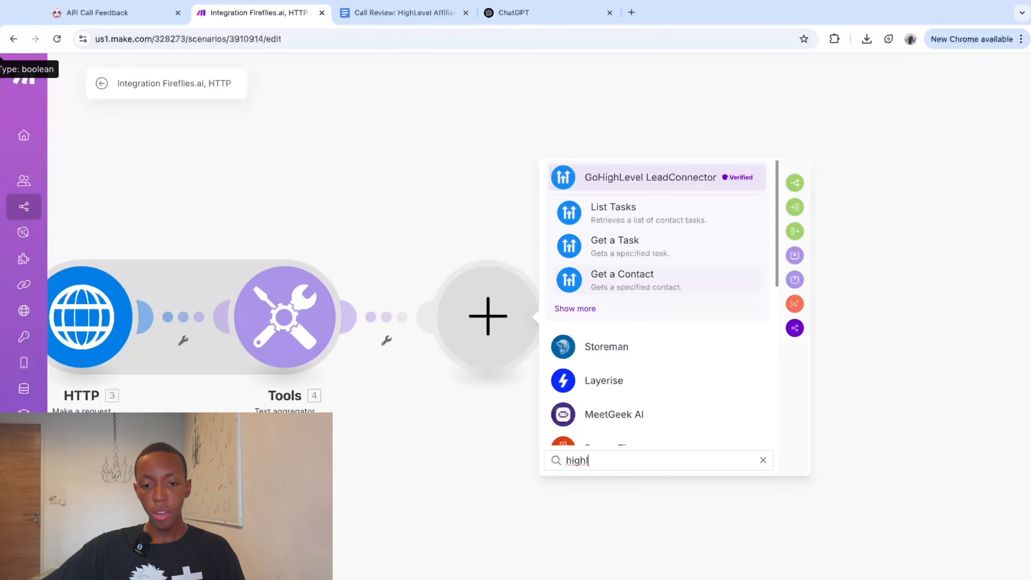
key("BackSpace")
key("BackSpace")
key("BackSpace")
key("BackSpace")
key("BackSpace")
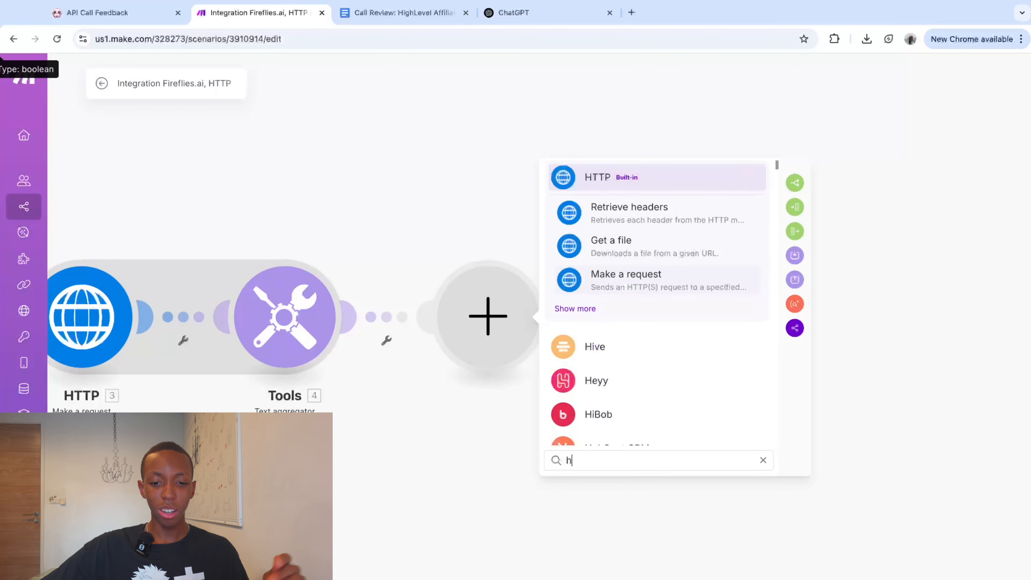
Step: Find Google Docs with the search "docs" and add its Create a Document module
type("docs")
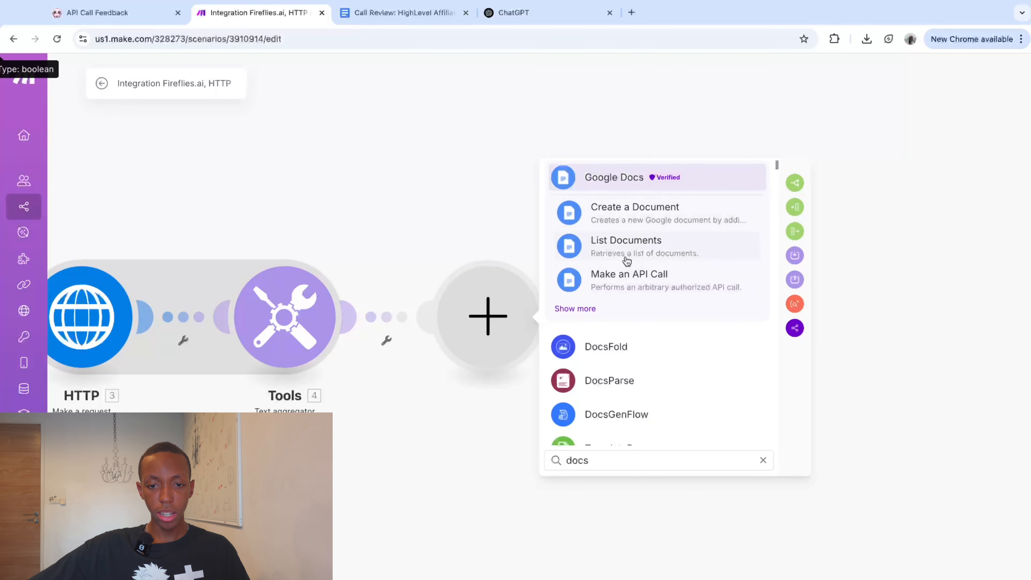
left_click(616, 220)
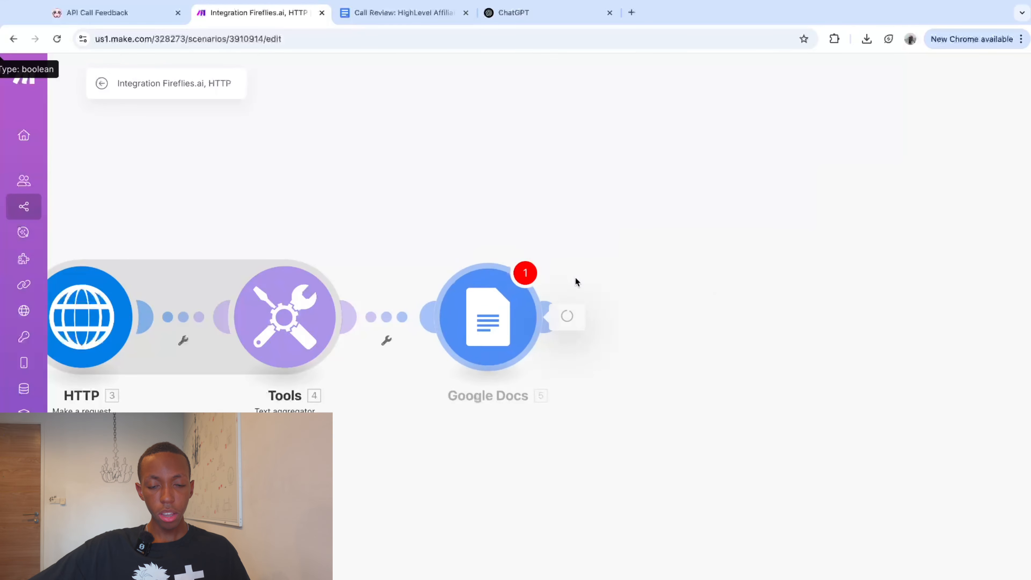
Step: Name the new document "Call Review:" followed by the Fireflies.ai Title, and map the Text aggregator's text as its content
left_click(653, 271)
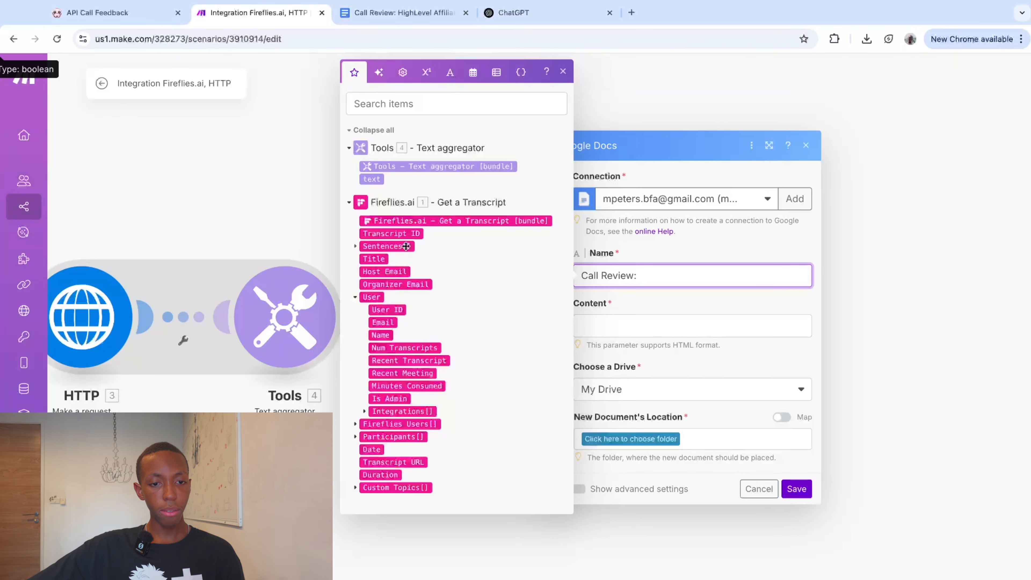
left_click(373, 257)
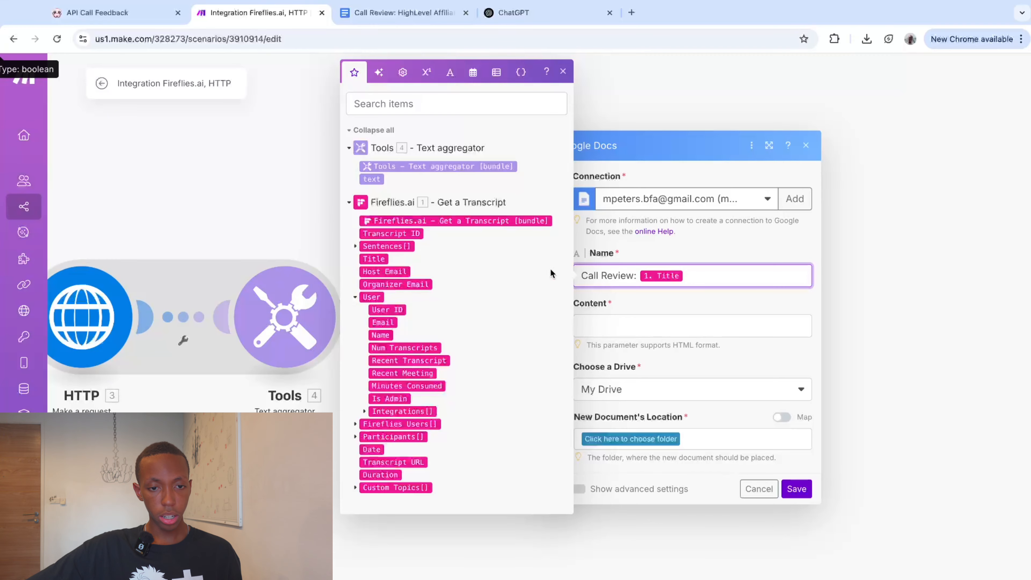
left_click(682, 251)
left_click(635, 321)
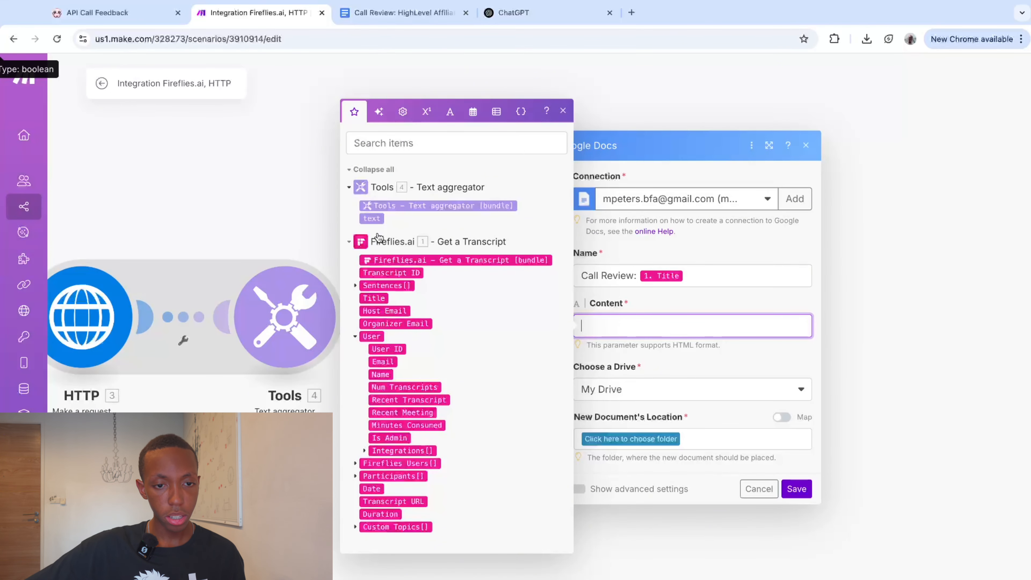
left_click(371, 218)
left_click(666, 311)
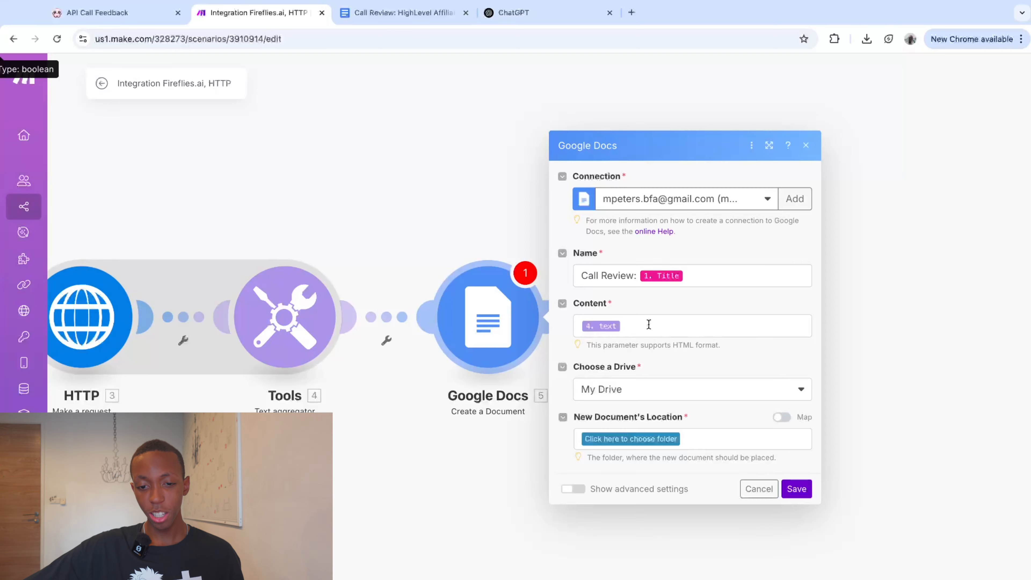
Step: Choose the VSL Resources folder as the new document's location and save the Google Docs module
left_click(622, 441)
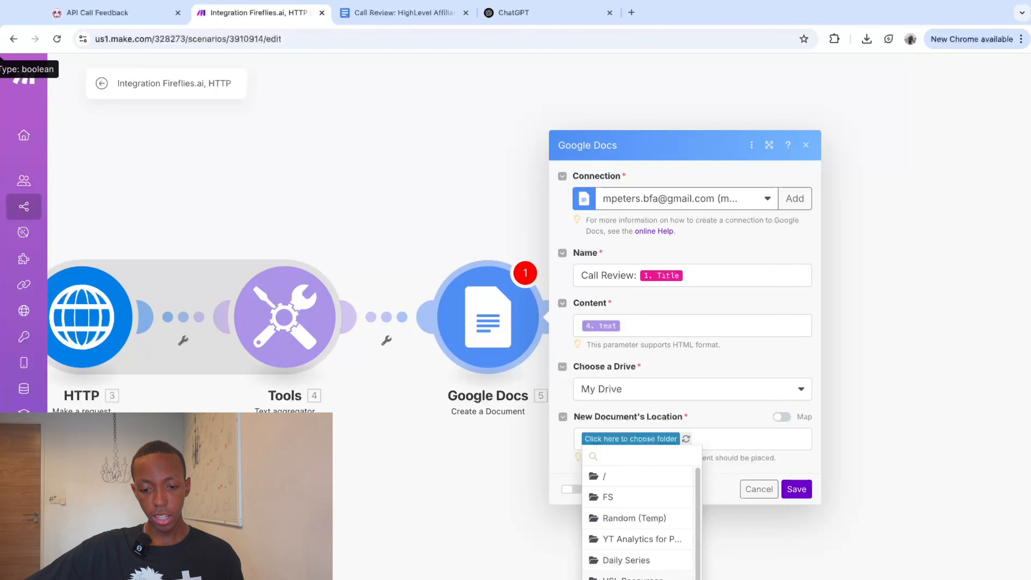
left_click(633, 576)
left_click(795, 489)
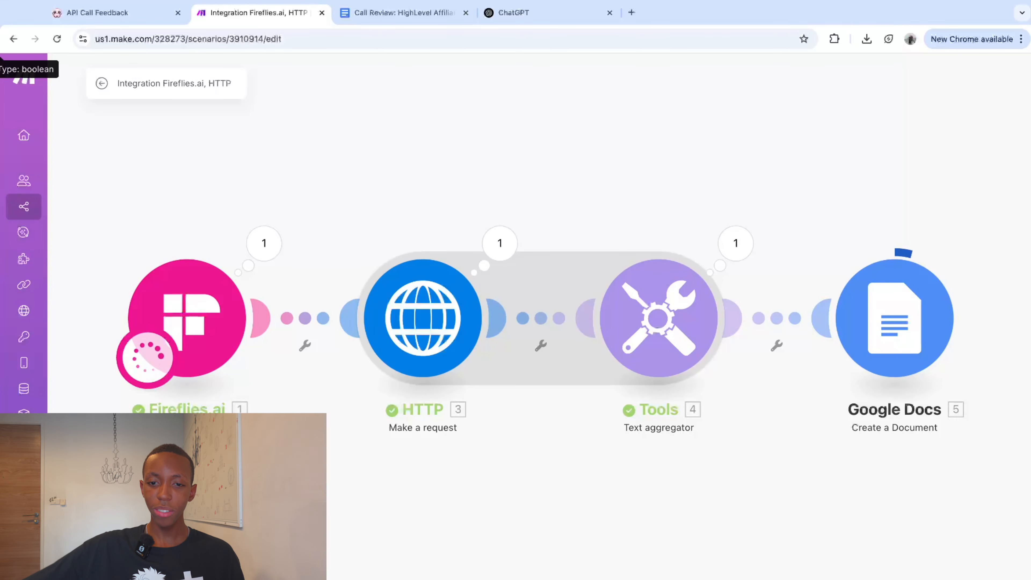
Step: Inspect the Google Docs module's run output and open the newly created call review document in Google Docs
left_click_drag(591, 169, 506, 159)
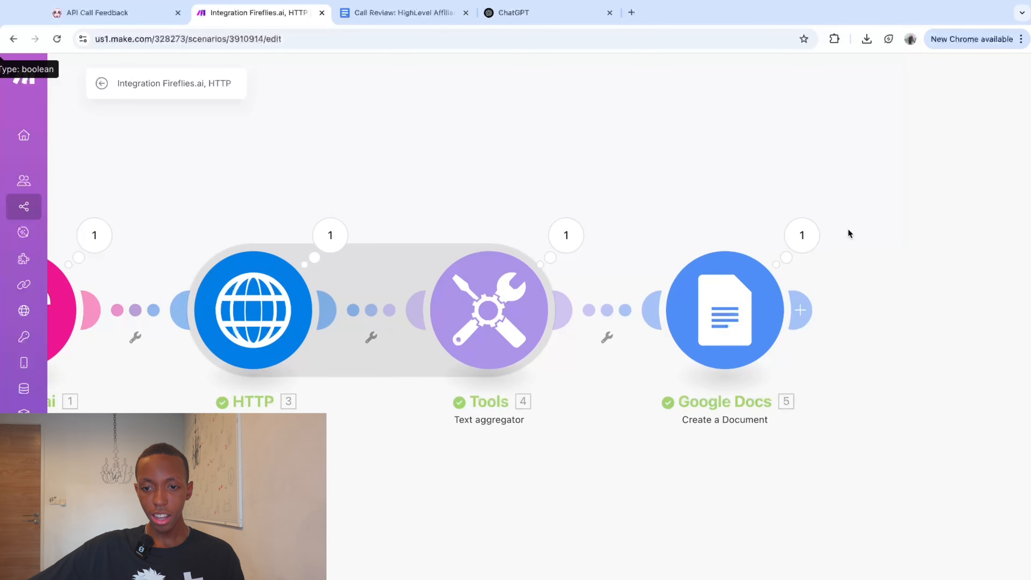
left_click(801, 234)
left_click(402, 12)
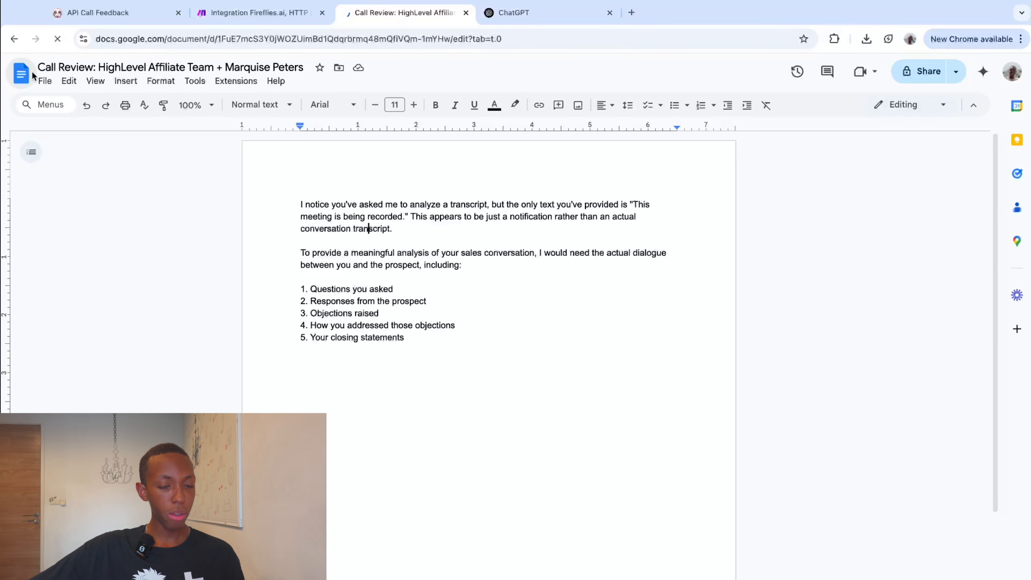
left_click(18, 76)
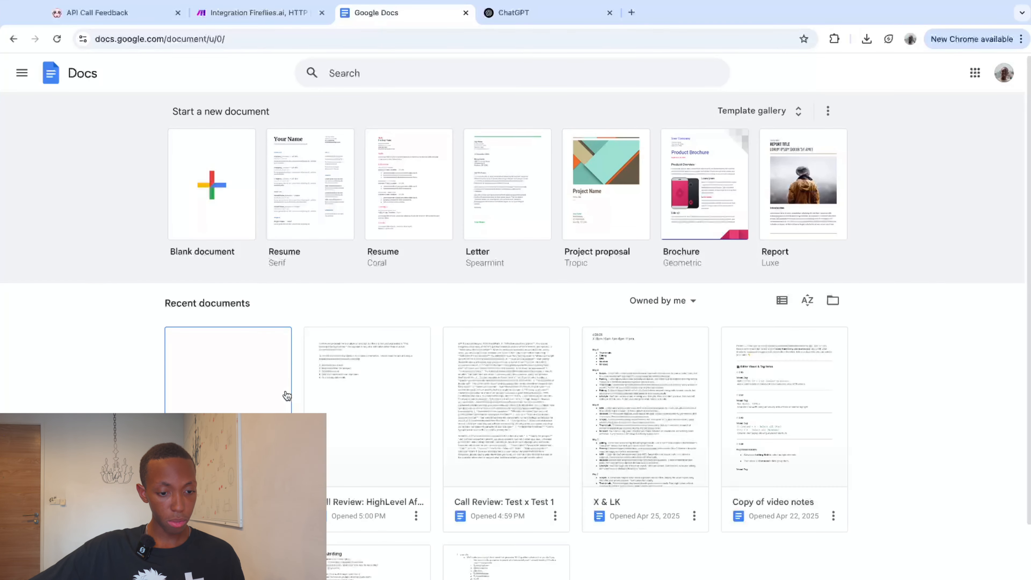
left_click(264, 408)
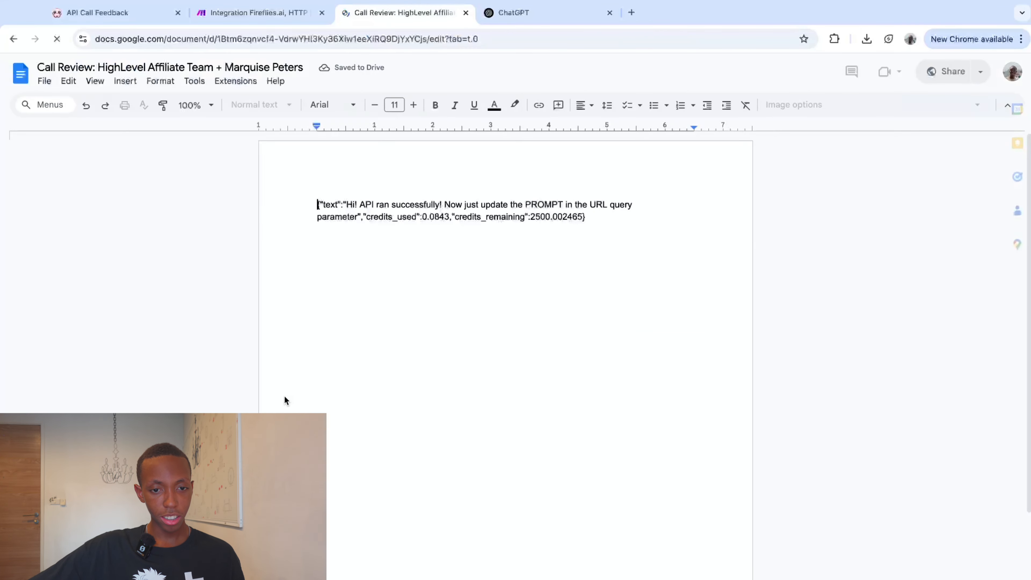
Step: Delete the entire API response text from the body of the Call Review document
left_click_drag(373, 205, 269, 190)
left_click(579, 214)
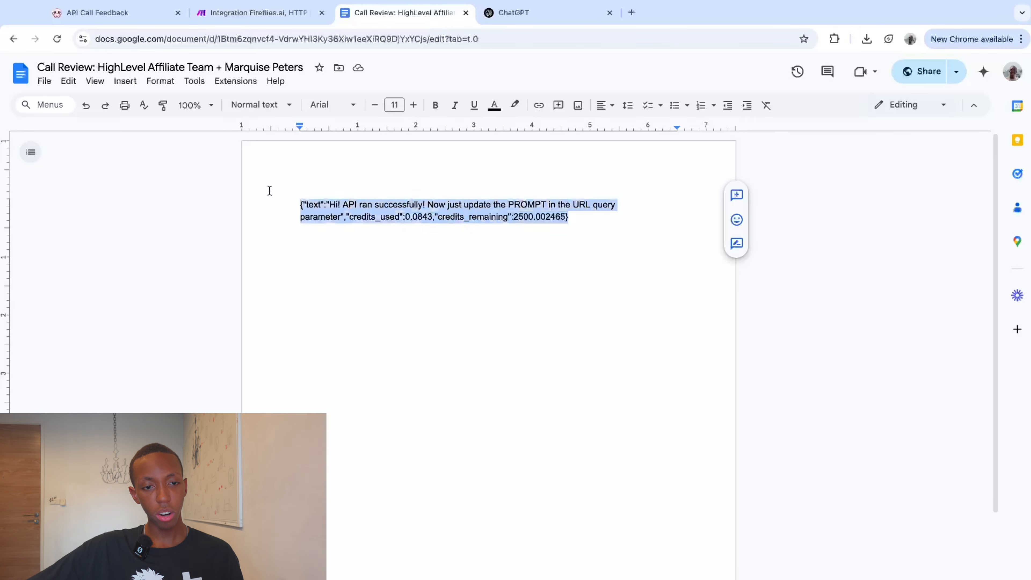
key("BackSpace")
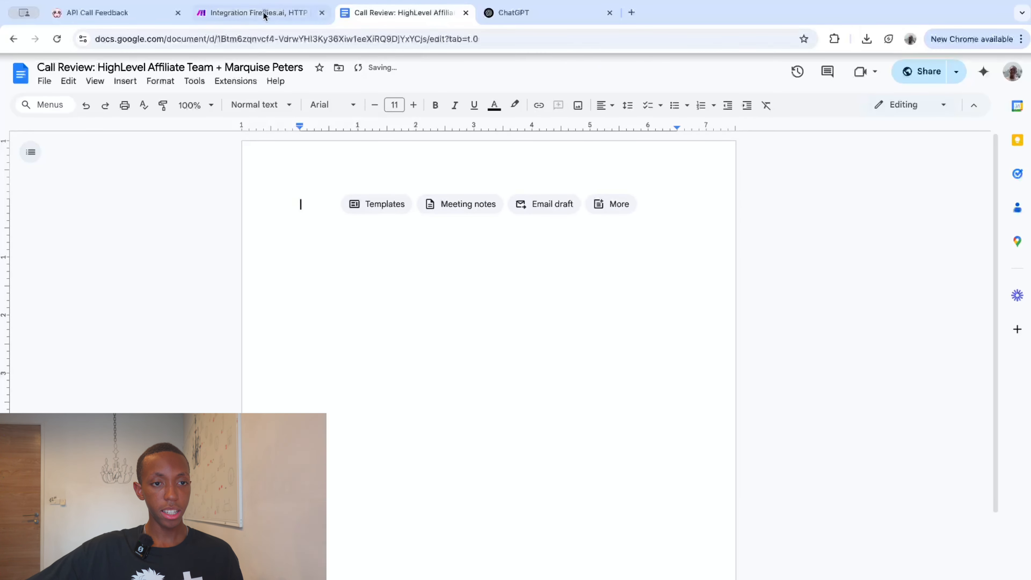
Step: Switch to the Make scenario and replace the prompt text in the HTTP module's request content with "...."
left_click(258, 12)
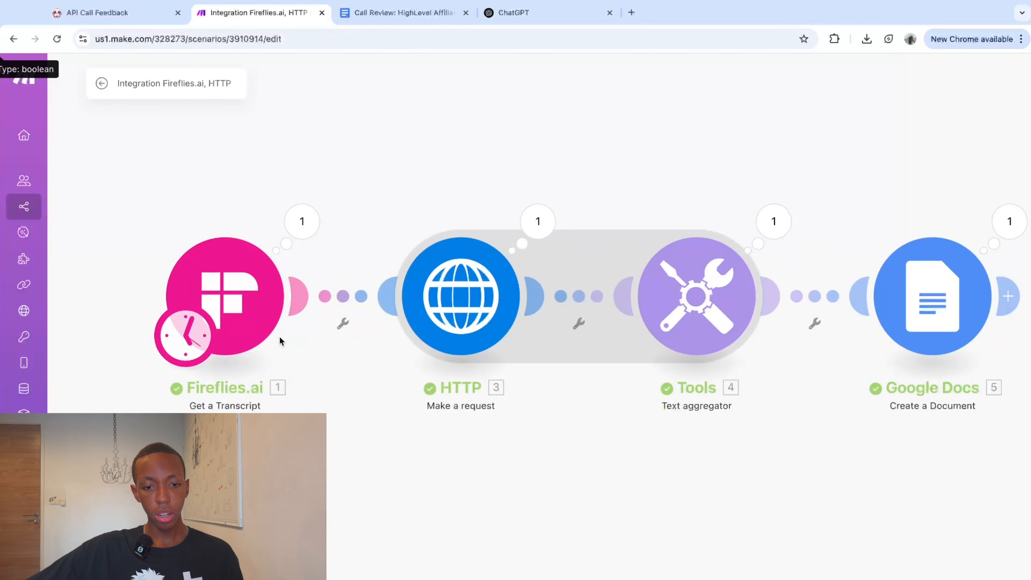
left_click(487, 317)
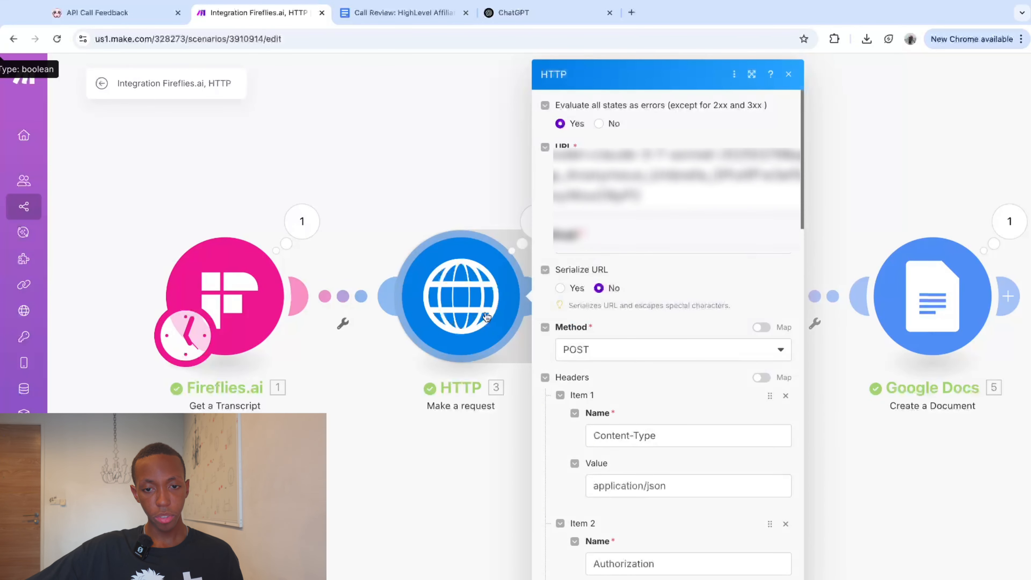
scroll(748, 264, "down", 10)
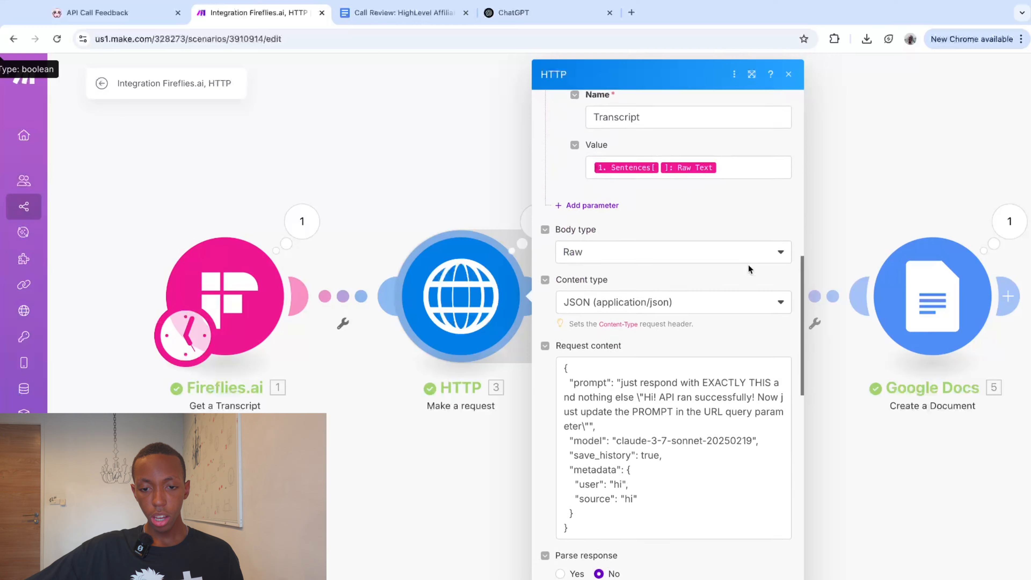
left_click(650, 389)
left_click_drag(621, 374, 580, 413)
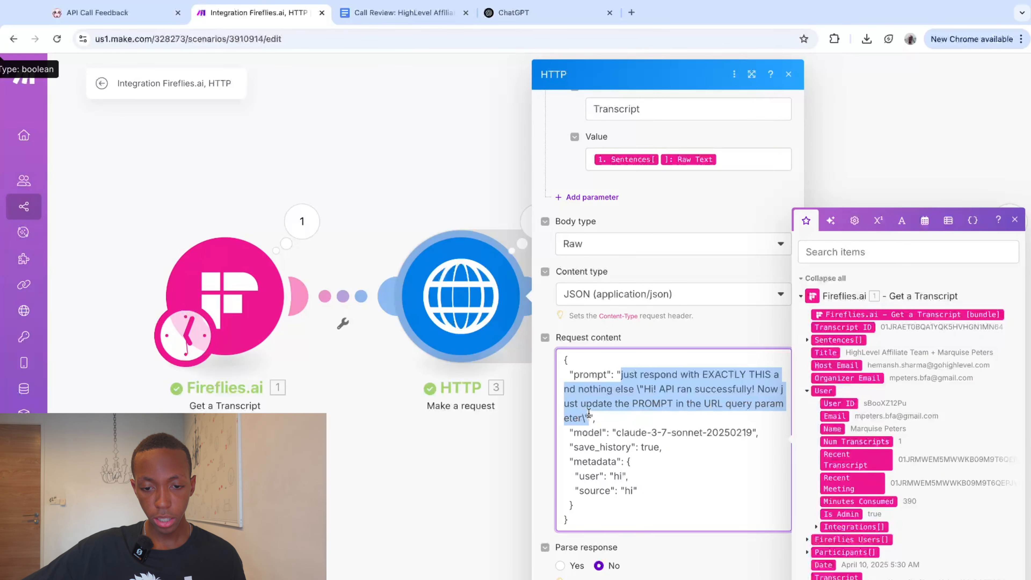
key("BackSpace")
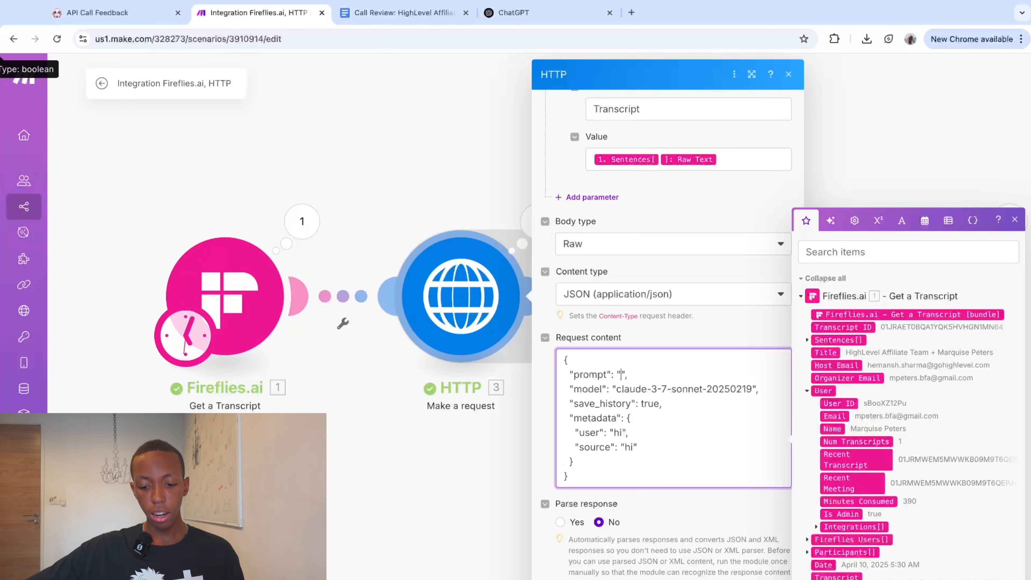
left_click(726, 331)
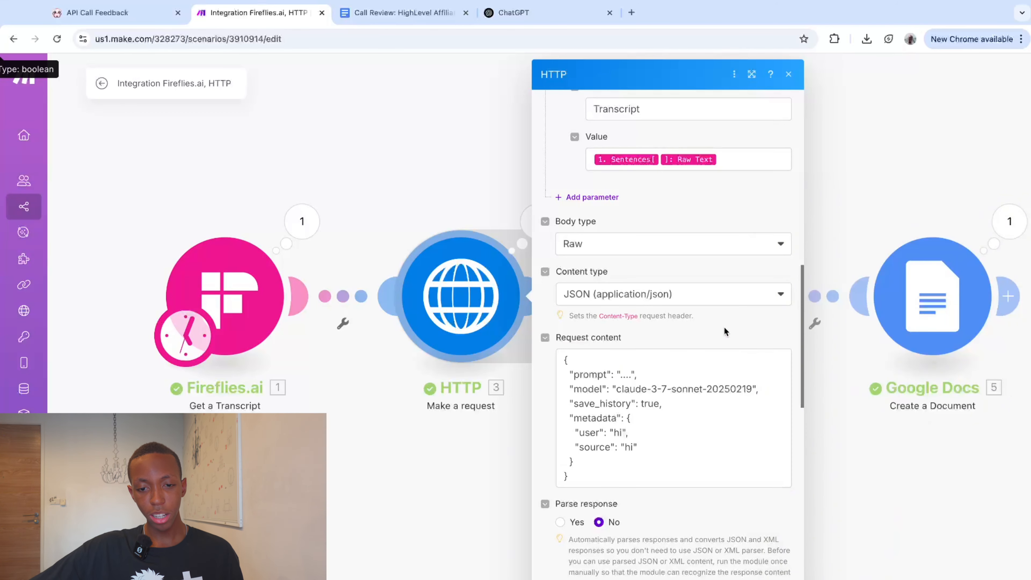
Step: Switch to ChatGPT and begin a prompt reading "generate a fake 5minute call transc"
left_click(513, 12)
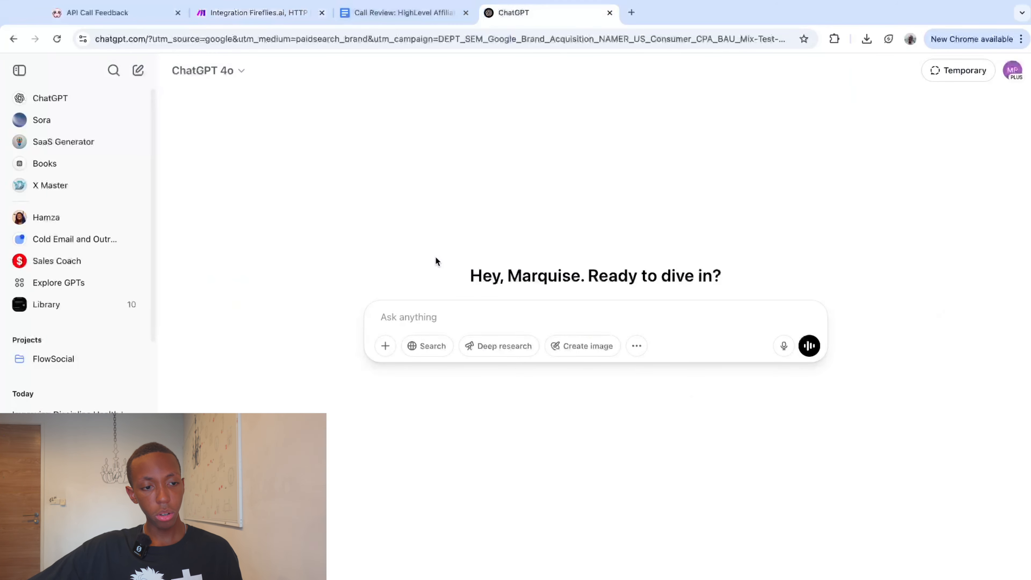
left_click(423, 319)
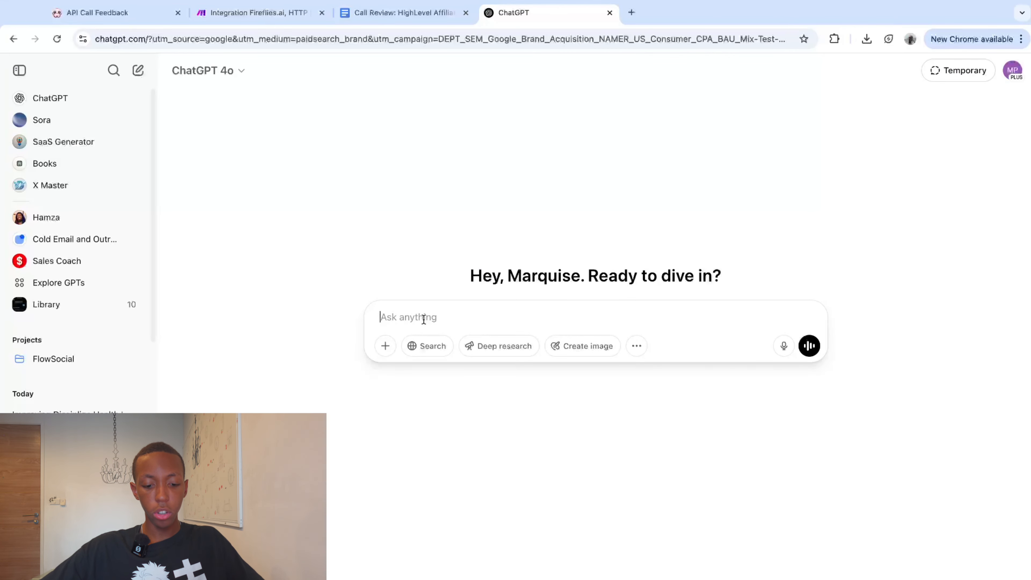
type("generate a fake 5minute call transc")
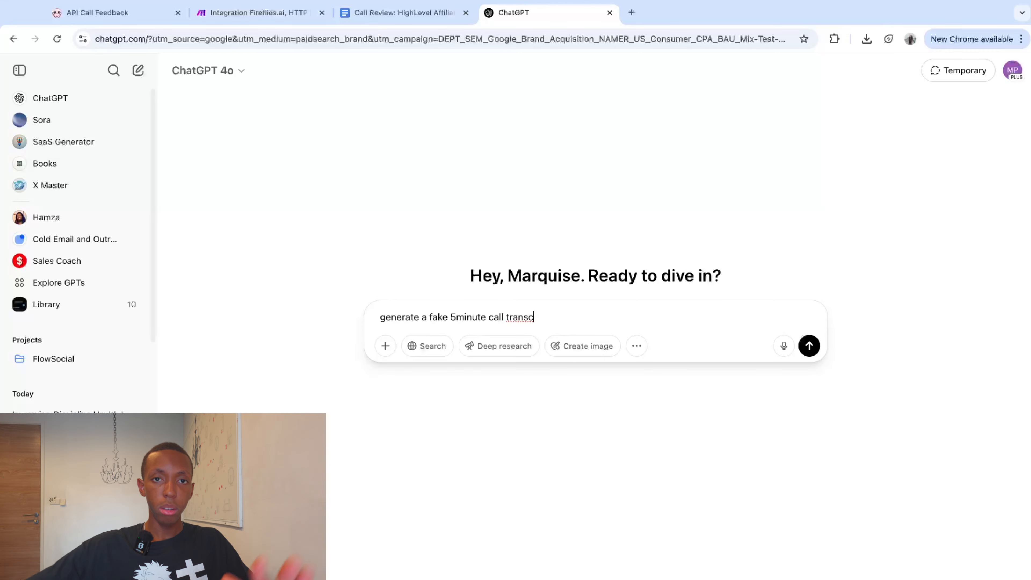
Step: Back in Make, insert an empty module between Fireflies.ai and HTTP, and open Levity's actions from the app search "vys"
left_click(253, 14)
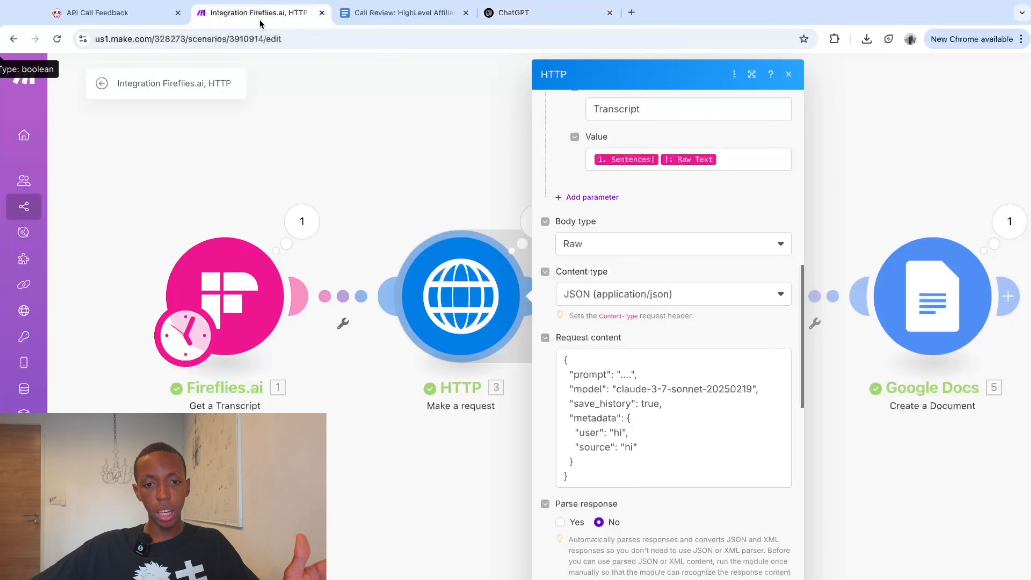
left_click(389, 118)
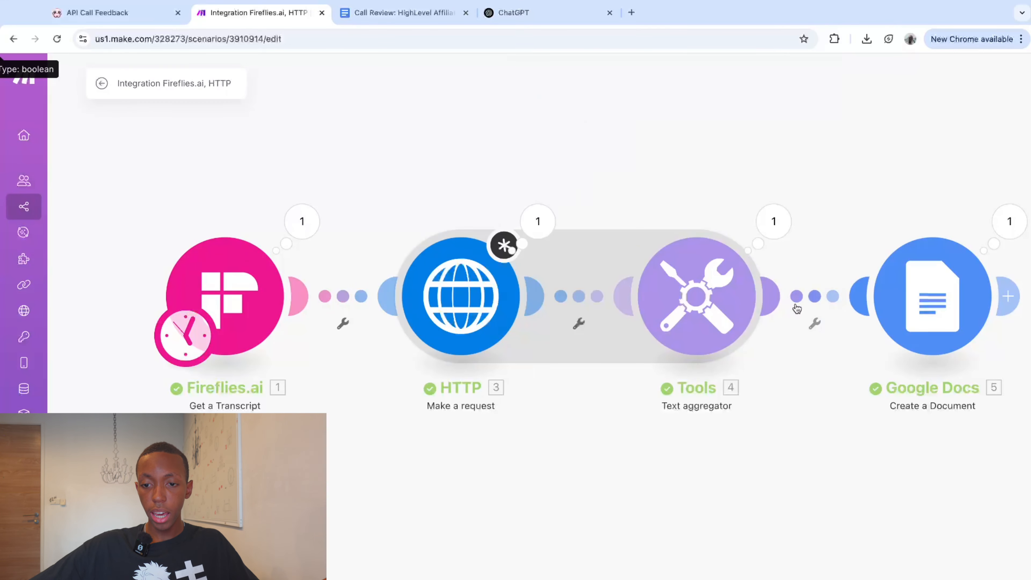
left_click_drag(560, 423, 599, 396)
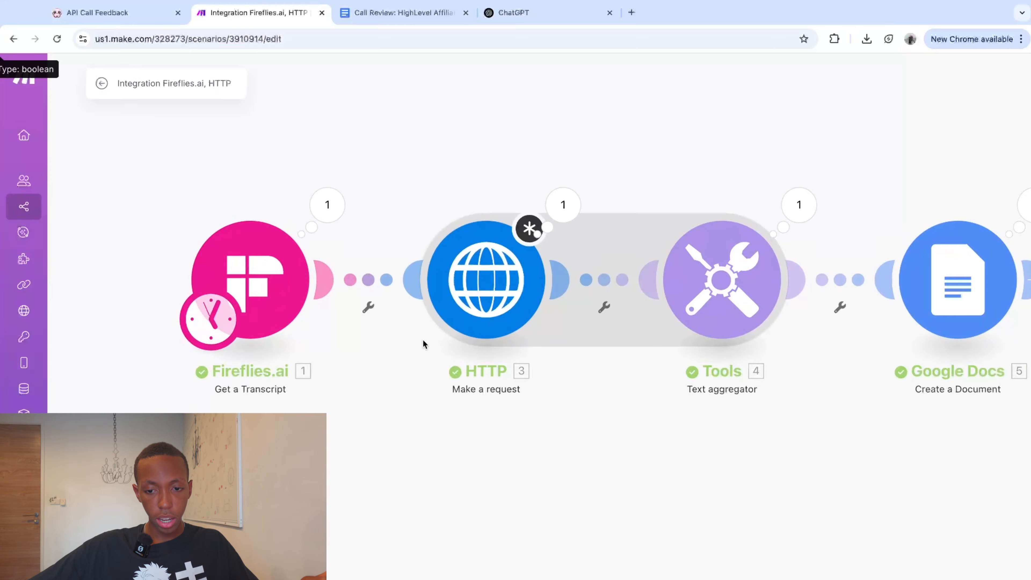
left_click(368, 307)
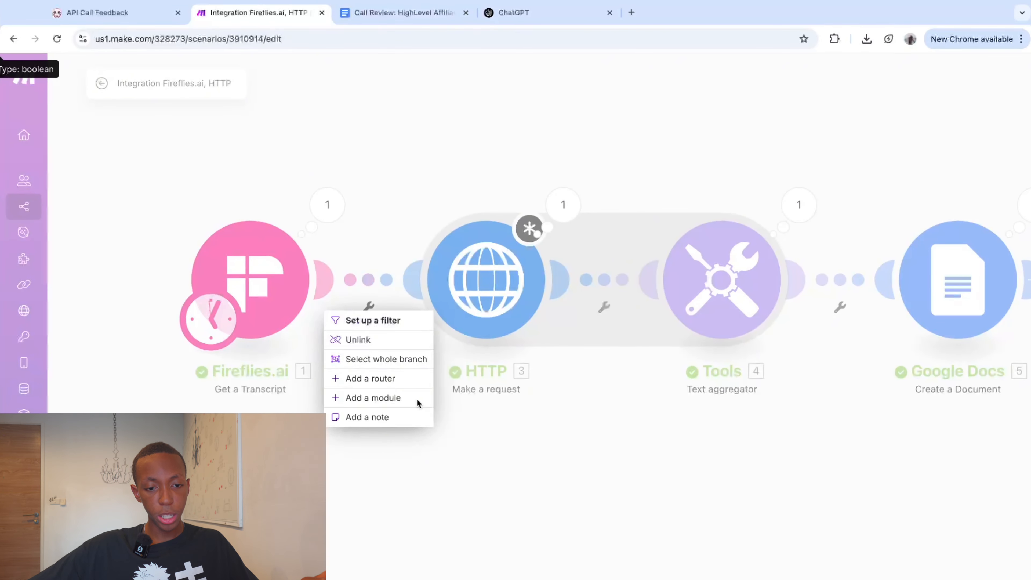
left_click(376, 402)
type("vys")
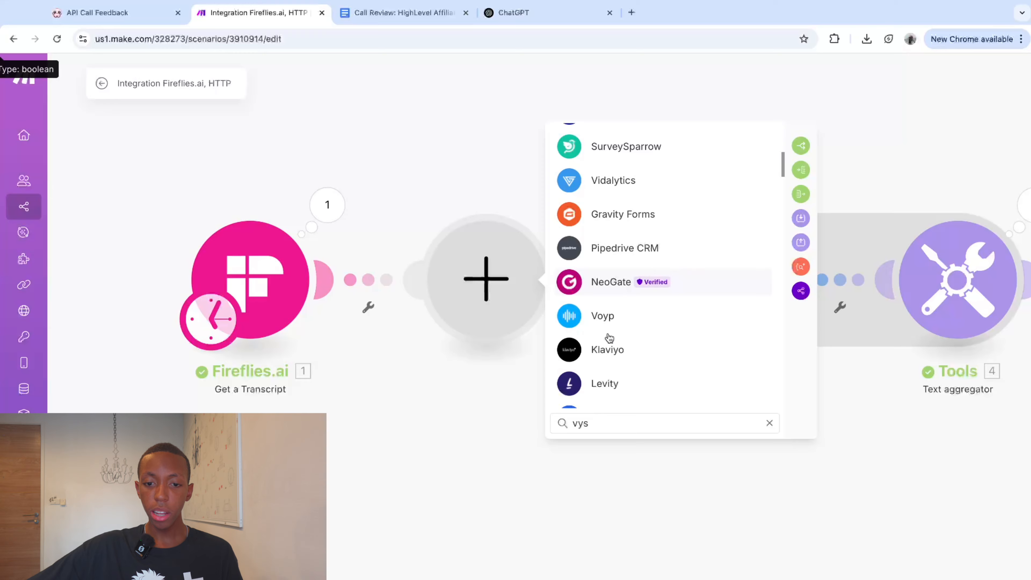
left_click(594, 389)
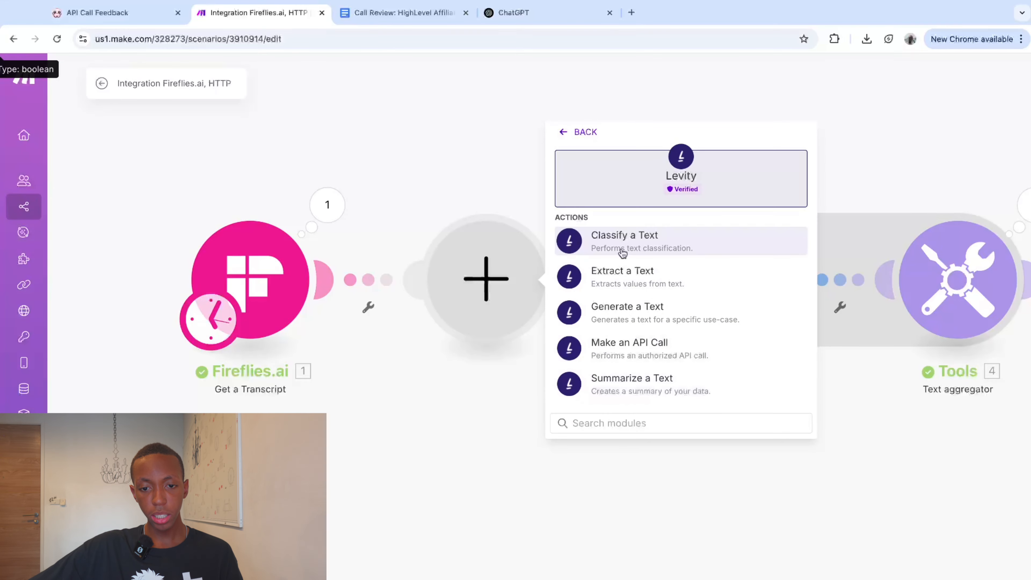